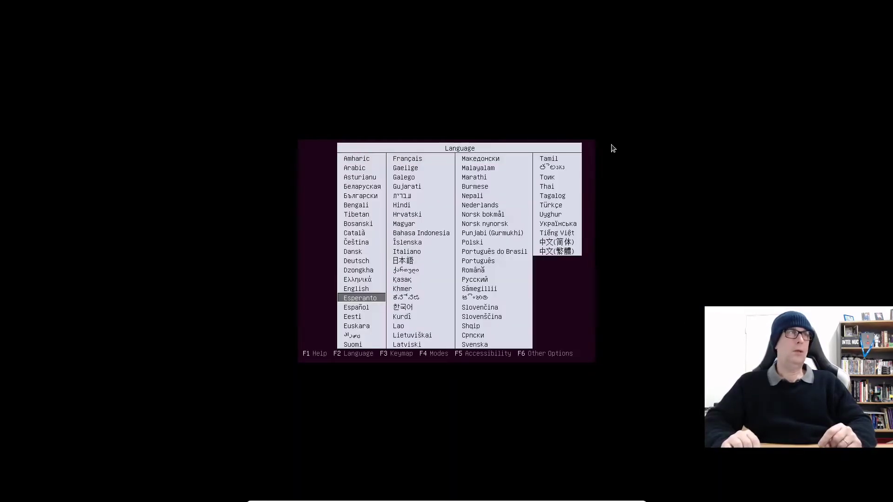
# Step: Choose English as the boot menu language and return to the boot options list
pyautogui.press('Up')
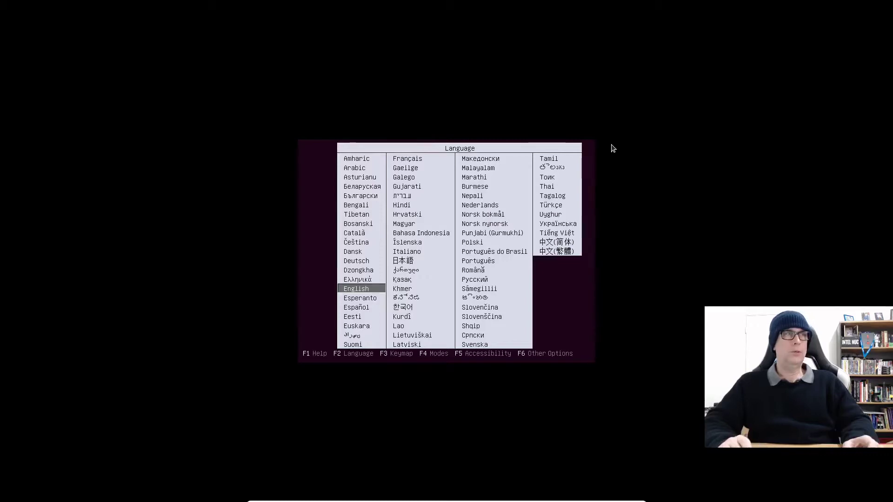
pyautogui.press('Return')
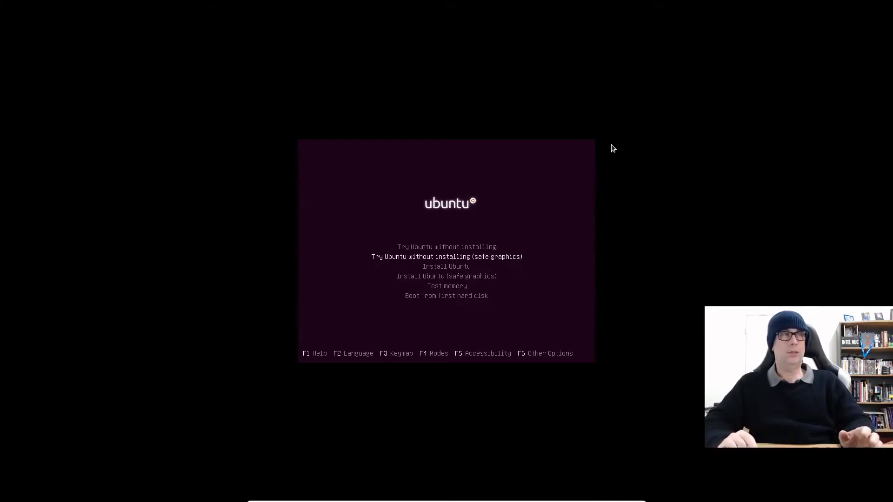
# Step: Select 'Try Ubuntu without installing' in the boot menu to start the live desktop
pyautogui.press('Down')
pyautogui.press('Up')
pyautogui.press('Up')
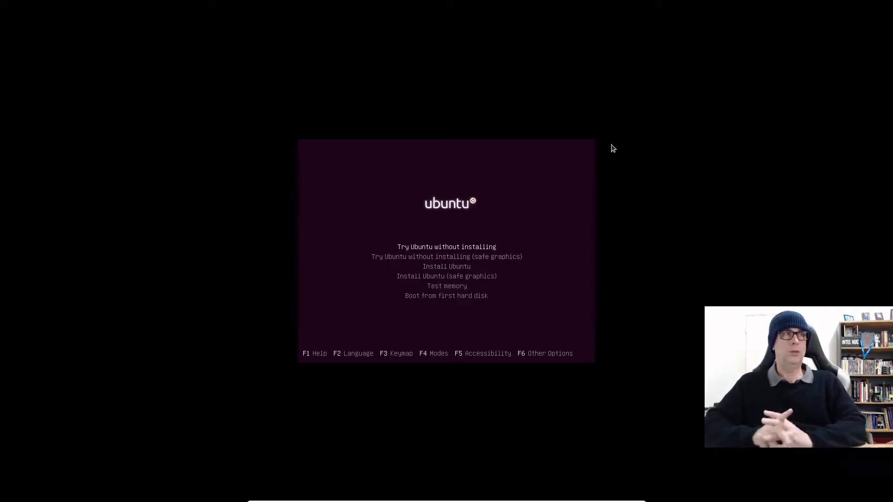
pyautogui.press('Down')
pyautogui.press('Down')
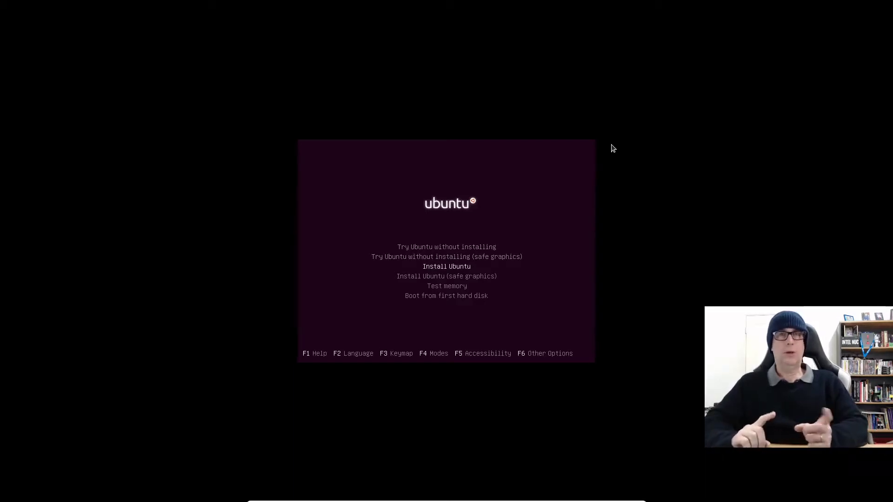
pyautogui.press('Up')
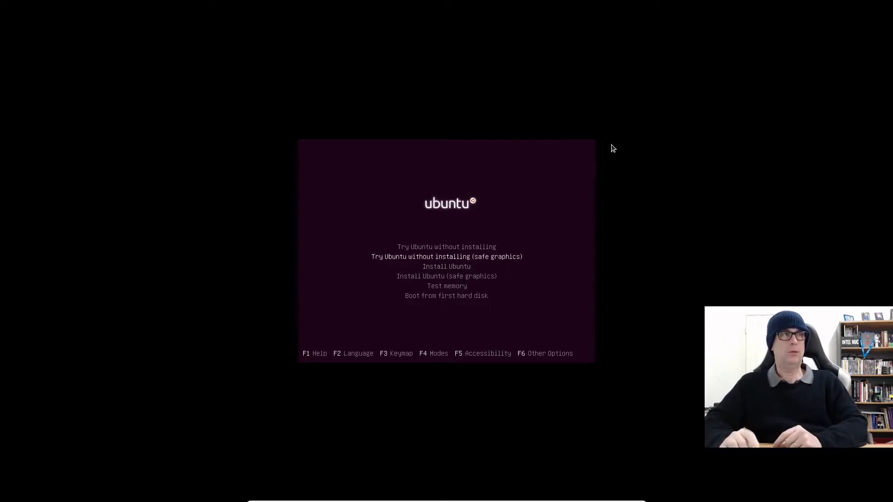
pyautogui.press('Up')
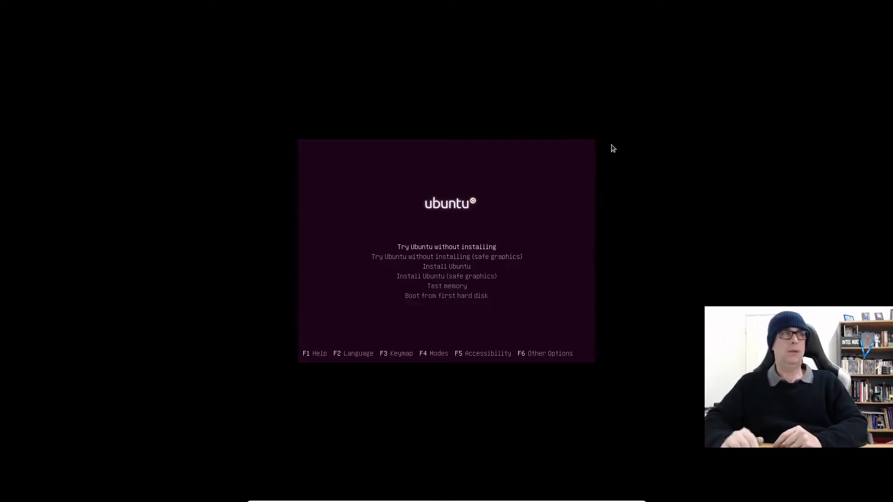
pyautogui.press('Down')
pyautogui.press('Down')
pyautogui.press('Down')
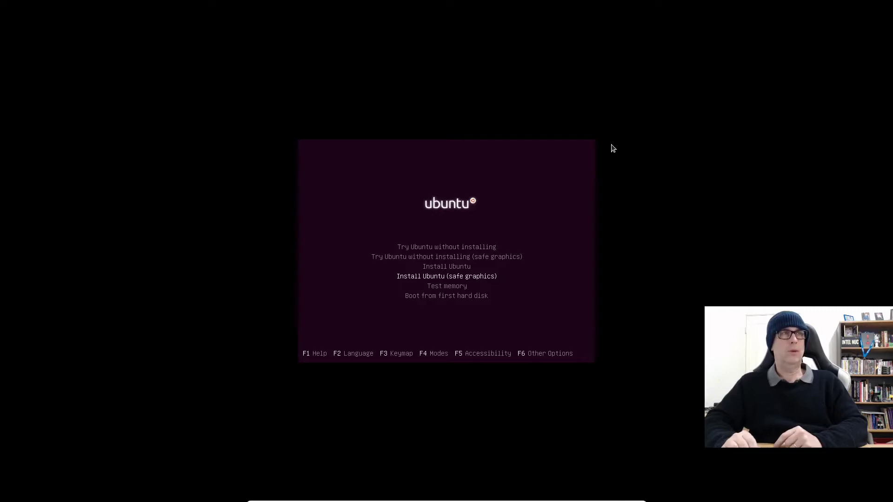
pyautogui.press('Up')
pyautogui.press('Up')
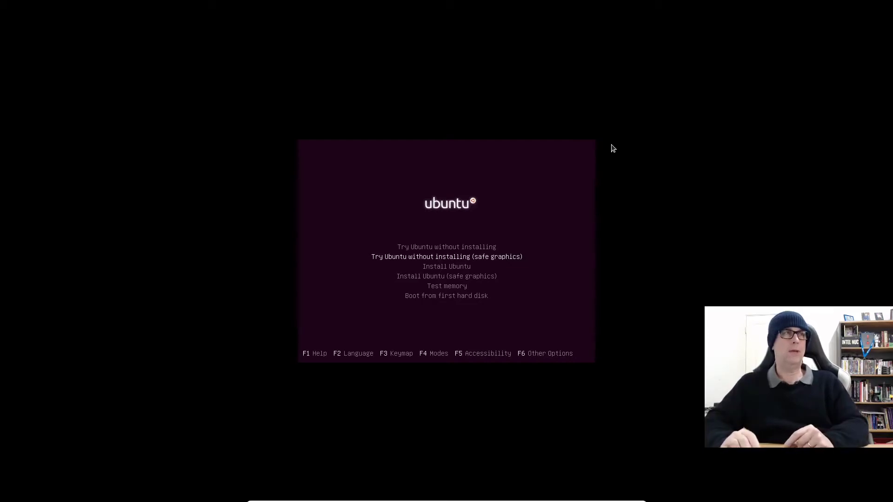
pyautogui.press('Up')
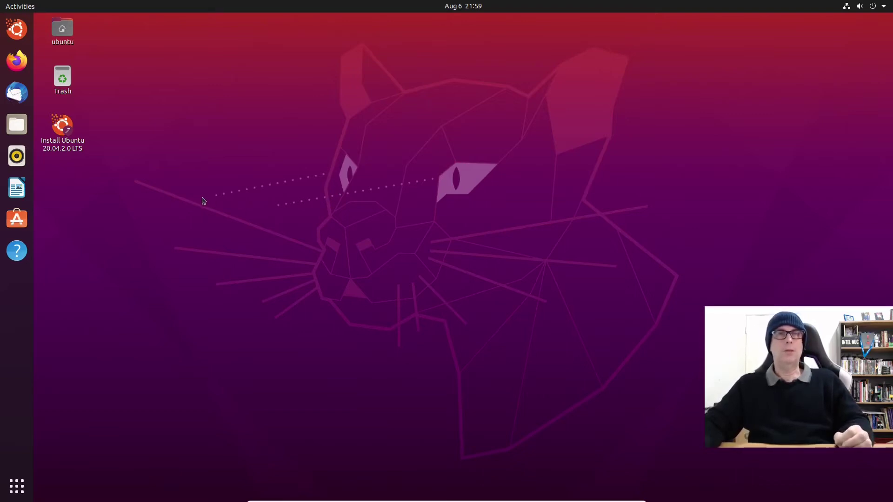
# Step: Launch the installer, keep English and the English (US) keyboard, and include third-party software
pyautogui.click(56, 129)
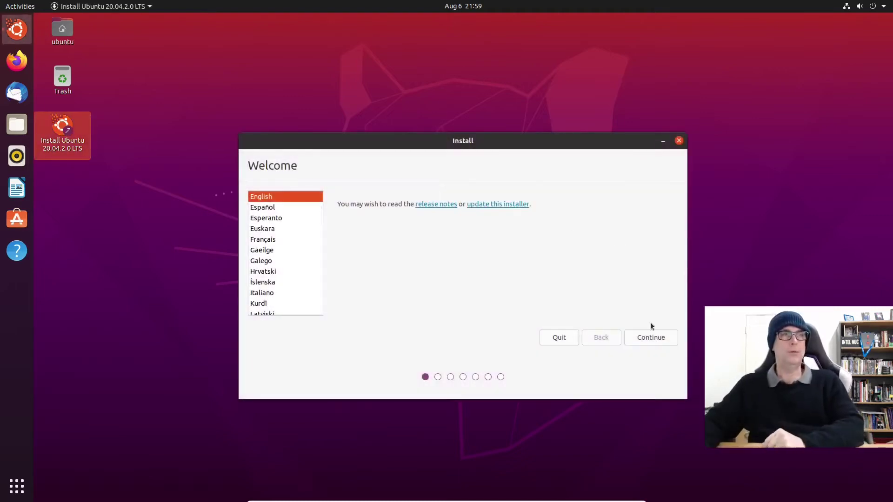
pyautogui.click(664, 342)
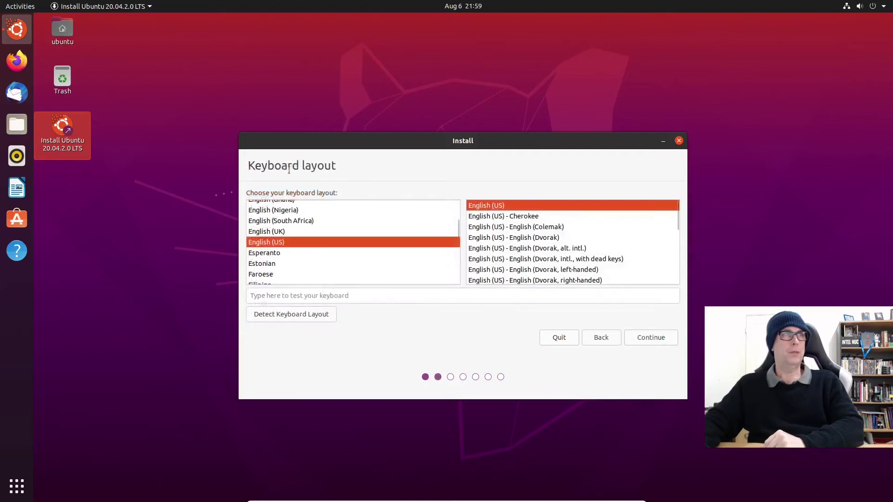
pyautogui.click(657, 341)
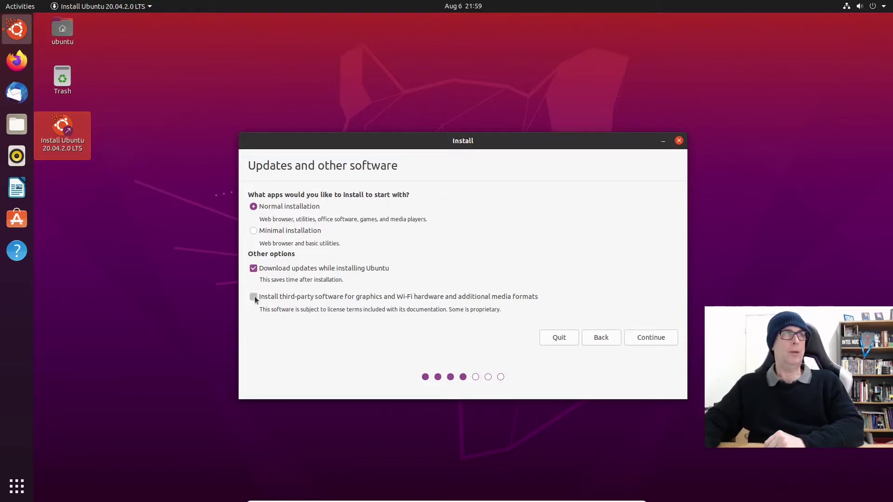
pyautogui.click(253, 297)
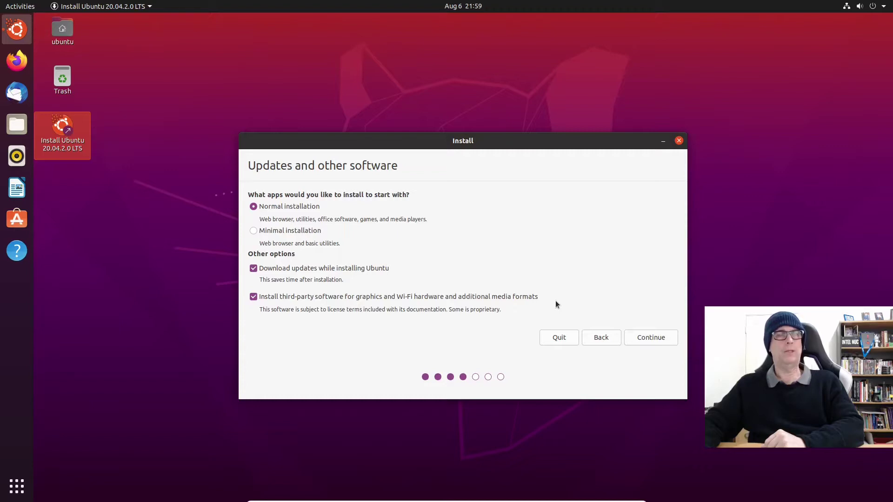
pyautogui.click(651, 338)
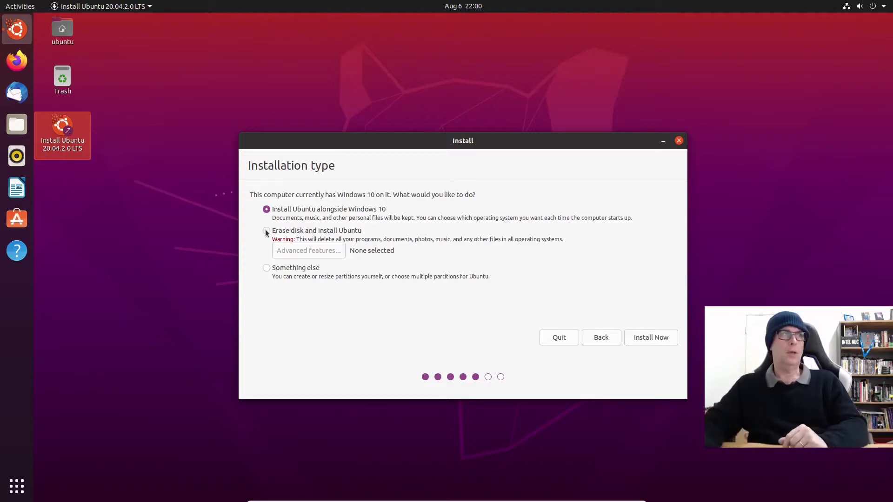
# Step: Choose 'Something else' partitioning and open Create partition for the 32212 MB free space
pyautogui.click(267, 267)
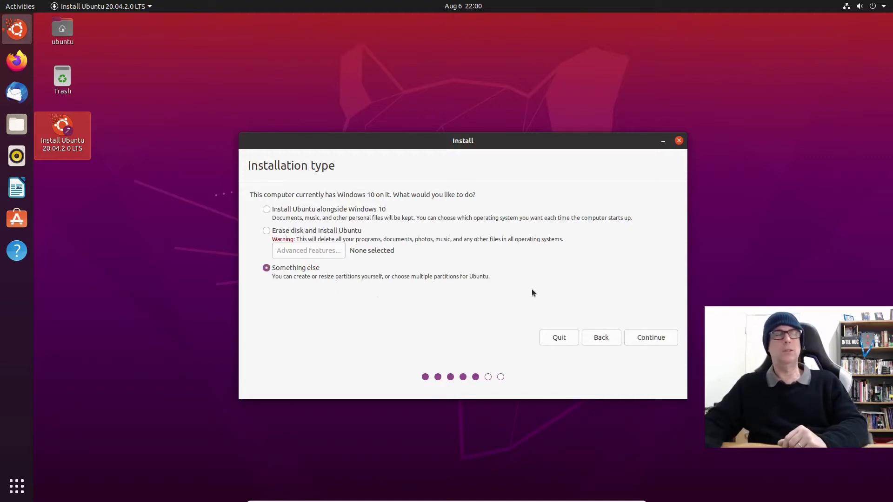
pyautogui.click(651, 338)
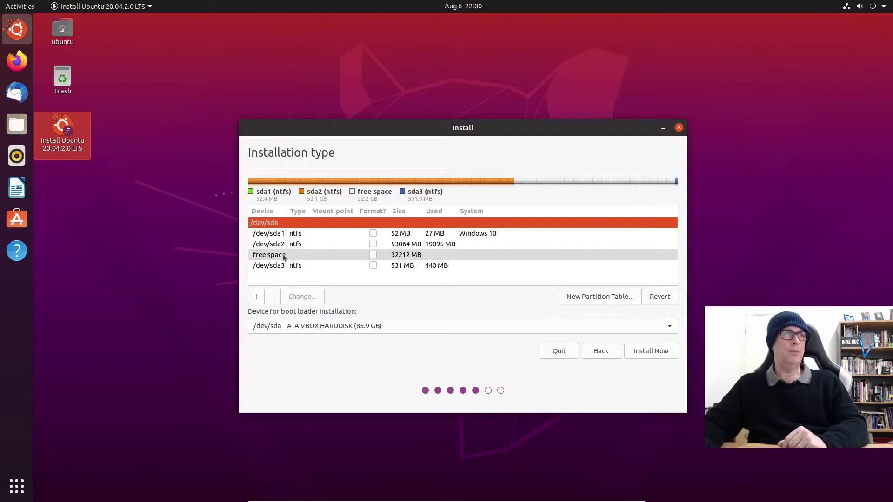
pyautogui.click(283, 258)
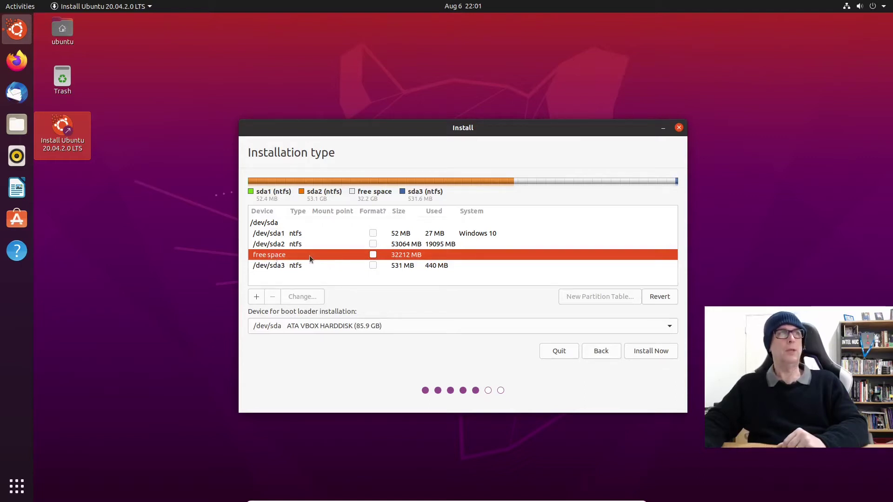
pyautogui.doubleClick(310, 259)
pyautogui.click(494, 315)
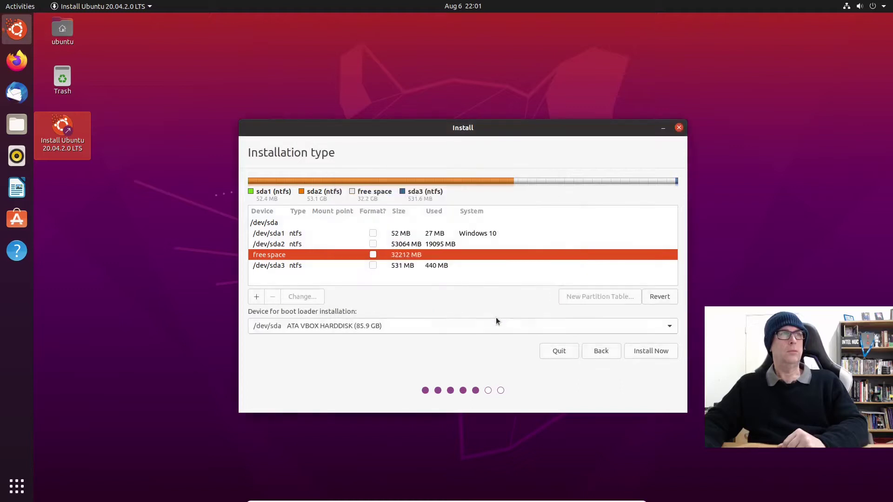
pyautogui.click(256, 297)
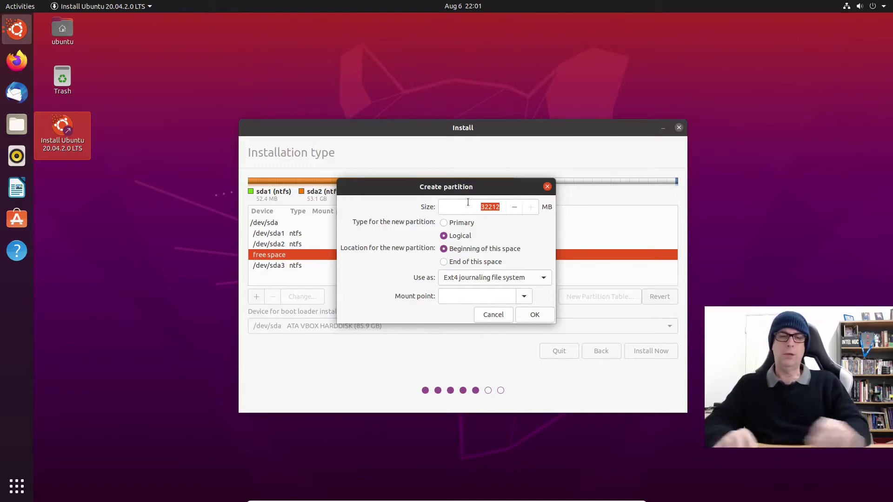
# Step: Cancel the Create partition dialog twice, and close /dev/sda1's Edit partition settings unchanged
pyautogui.write('4096')
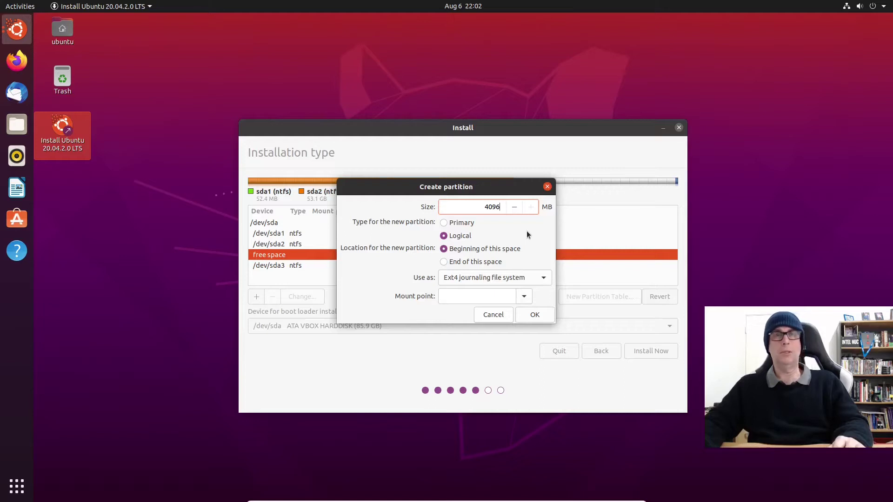
pyautogui.click(493, 315)
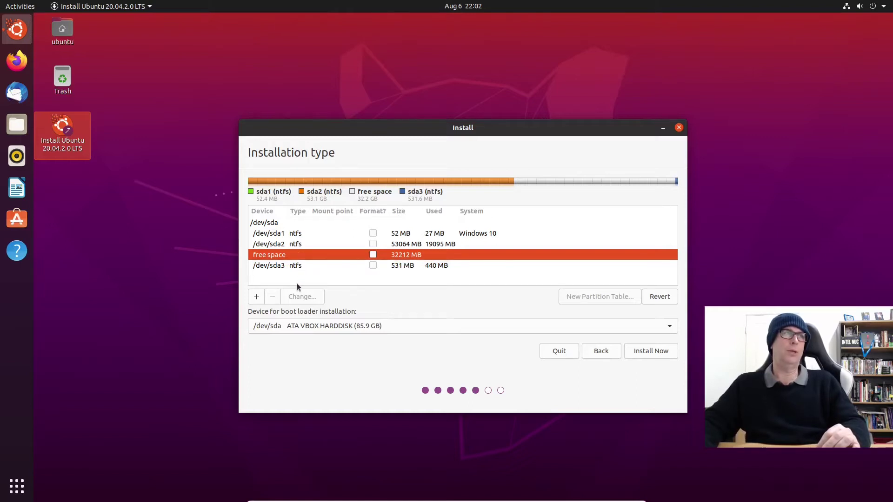
pyautogui.click(257, 297)
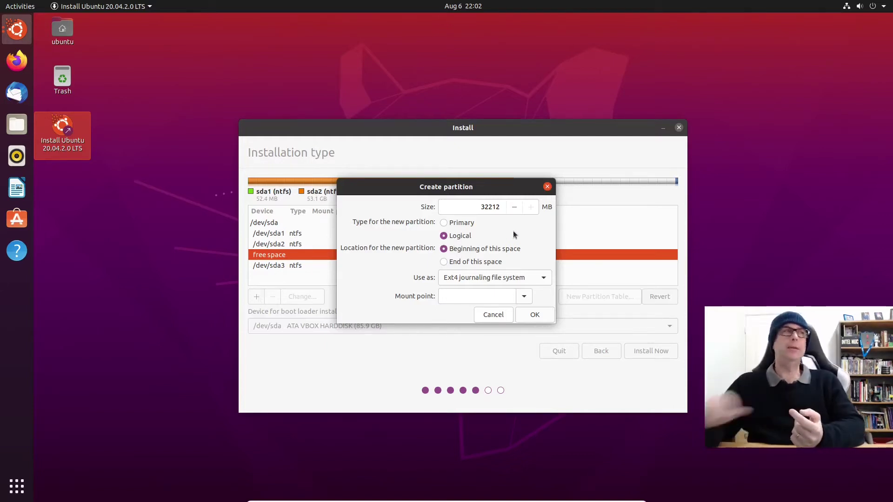
pyautogui.click(492, 315)
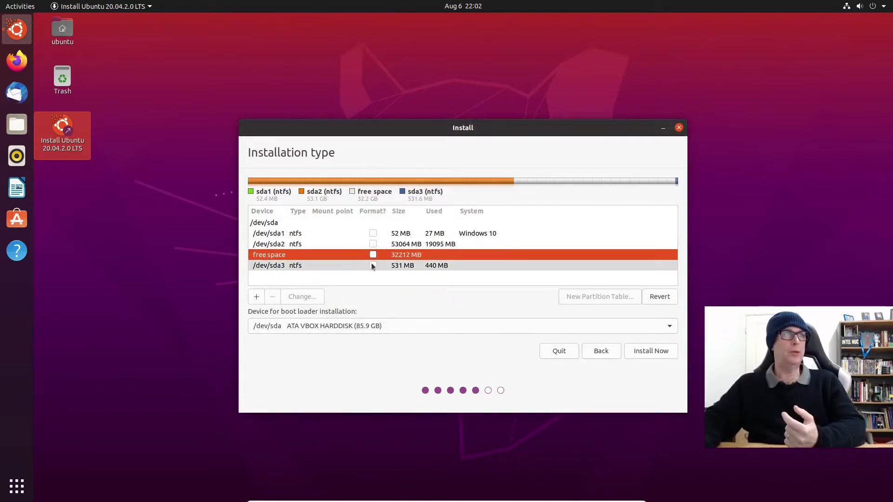
pyautogui.doubleClick(298, 233)
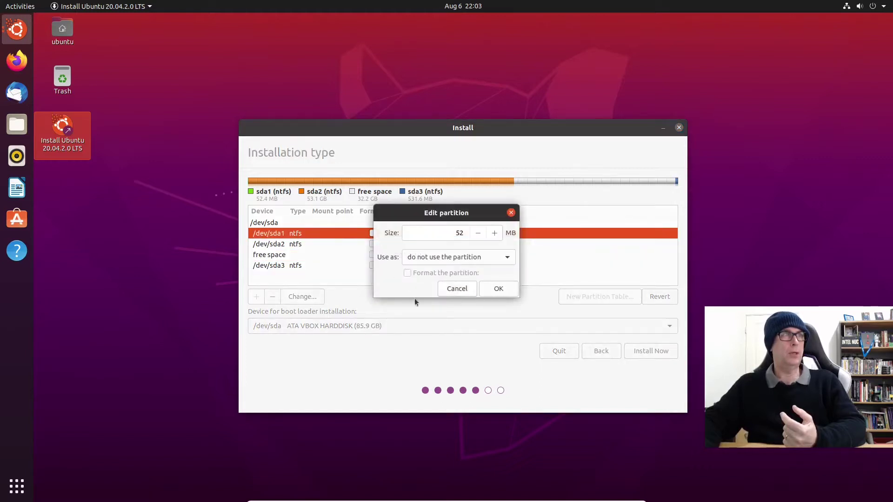
pyautogui.click(467, 291)
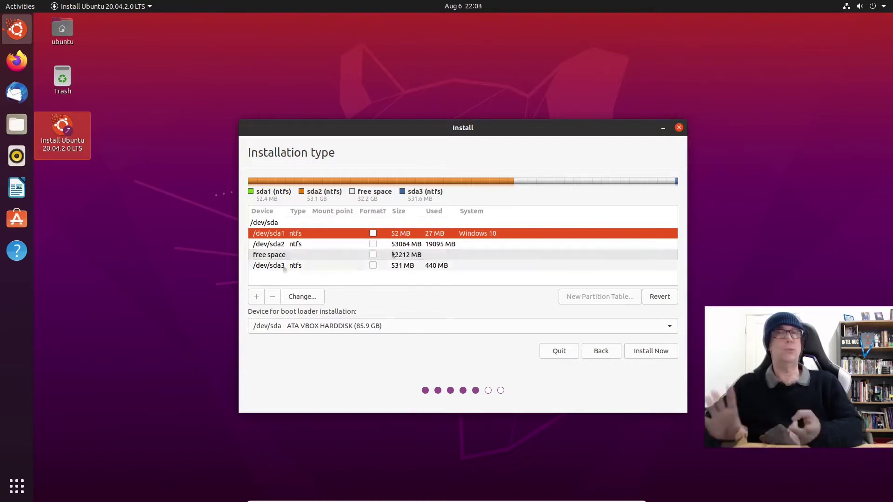
# Step: Create /dev/sda5, a 4096 MB logical partition used as swap area, from the free space
pyautogui.click(287, 255)
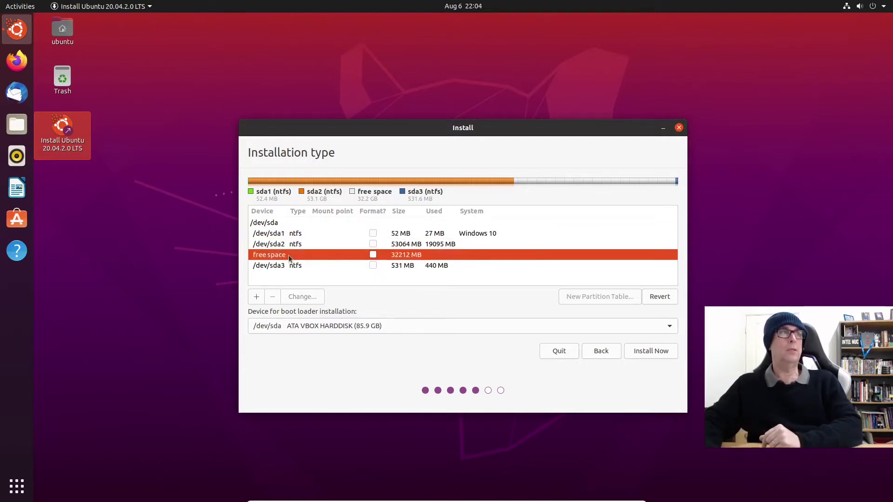
pyautogui.doubleClick(288, 254)
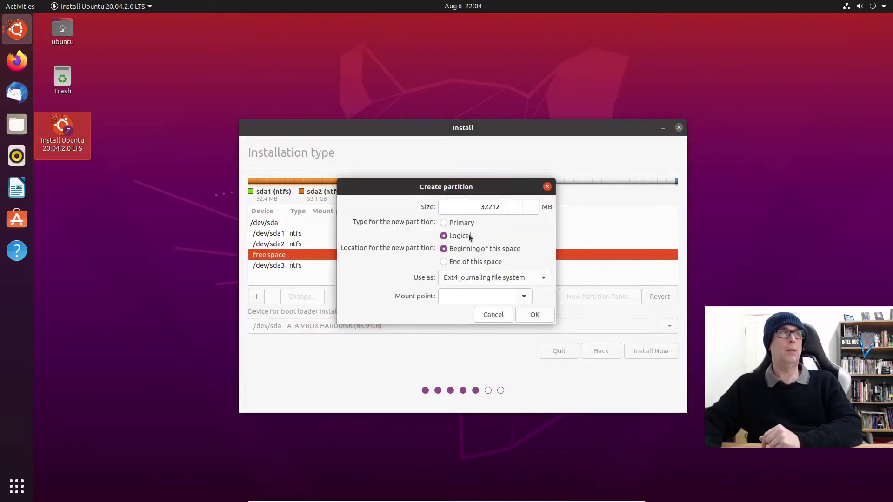
pyautogui.doubleClick(492, 207)
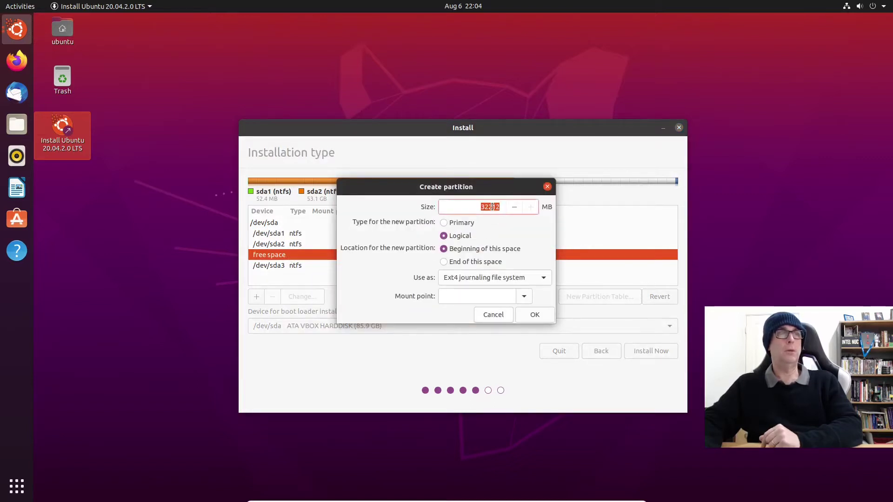
pyautogui.write('4096')
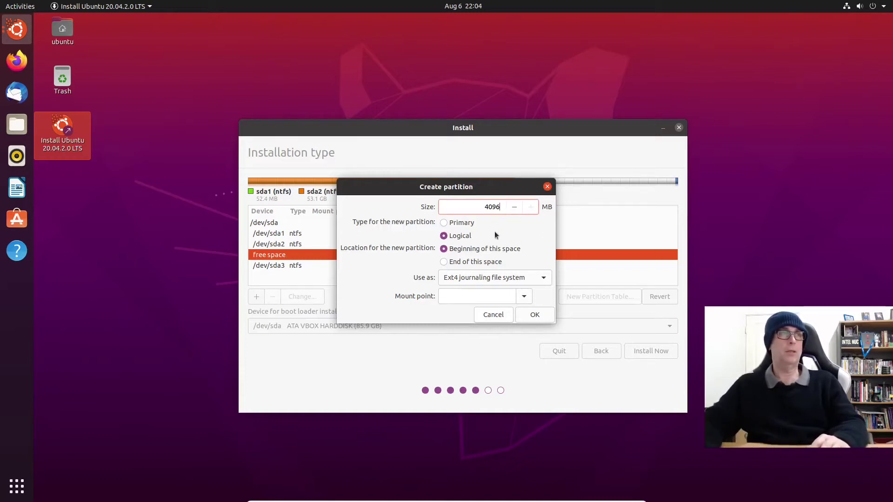
pyautogui.click(538, 282)
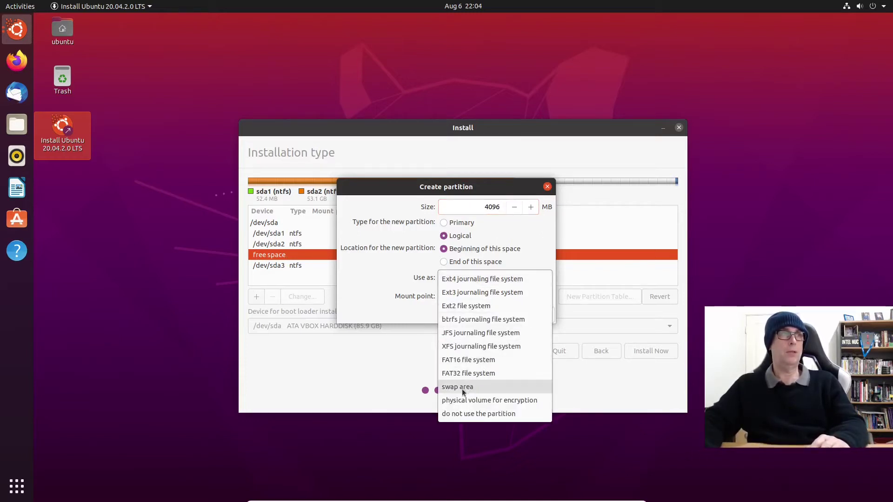
pyautogui.click(462, 389)
pyautogui.click(535, 296)
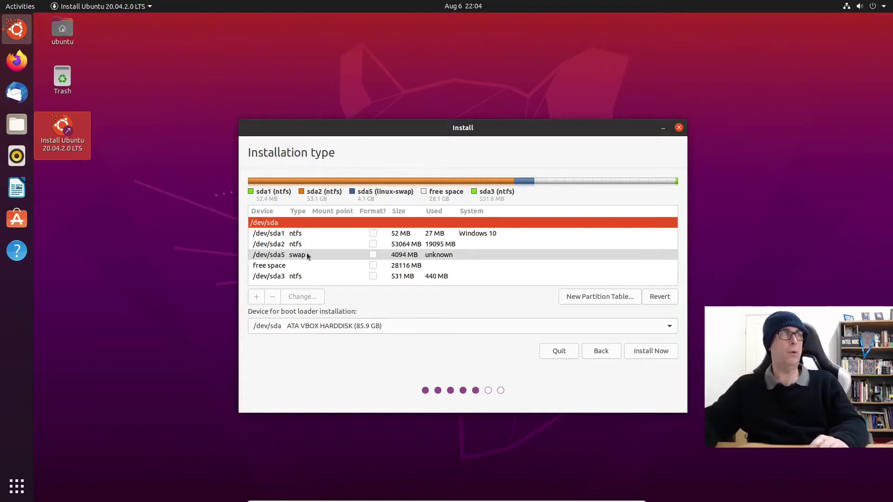
# Step: Create /dev/sda6, a 20480 MB ext4 partition mounted at / (root)
pyautogui.click(278, 265)
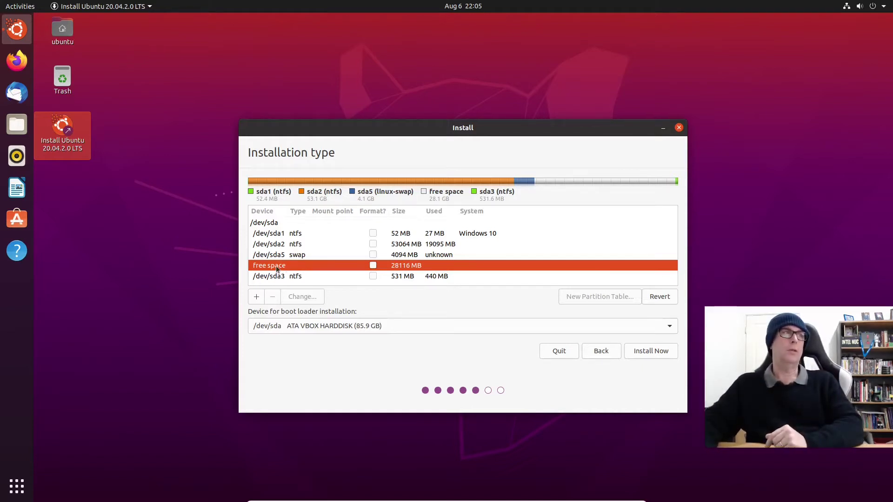
pyautogui.click(256, 297)
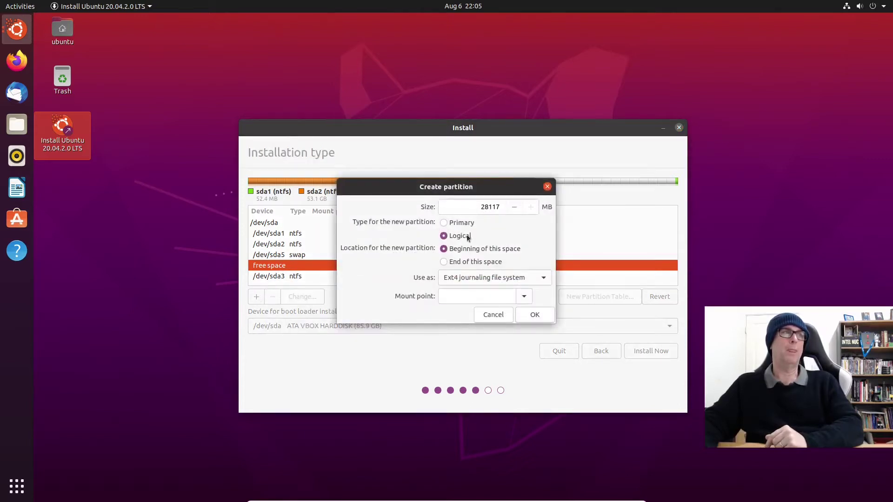
pyautogui.doubleClick(486, 207)
pyautogui.write('20')
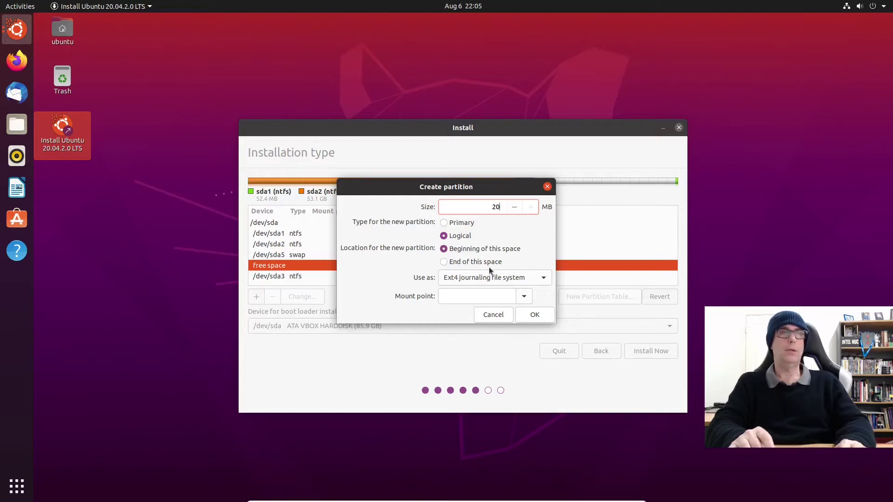
pyautogui.write('4')
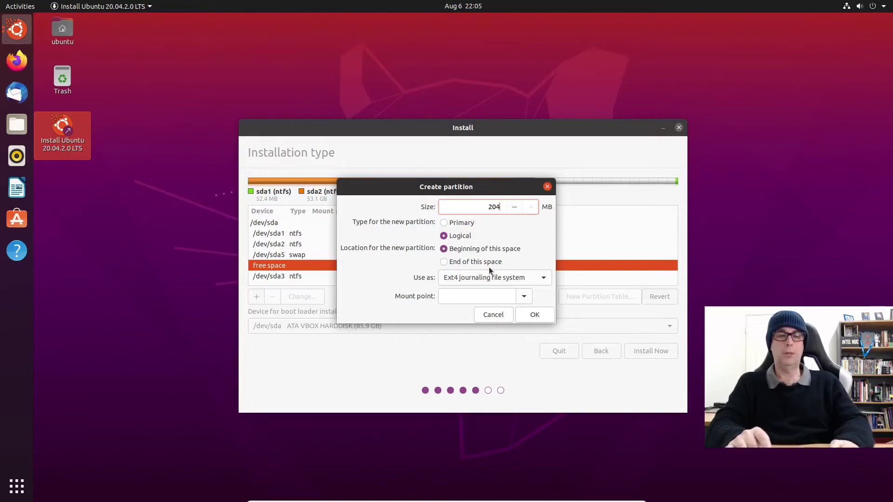
pyautogui.write('80')
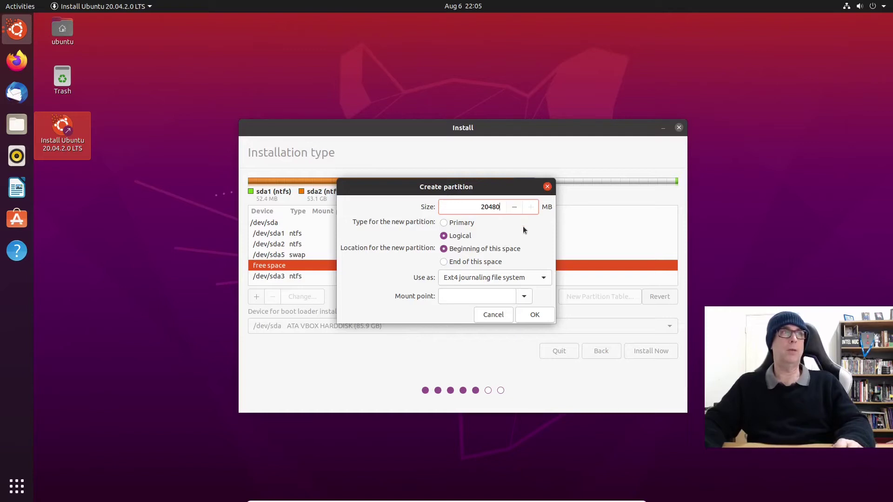
pyautogui.click(524, 297)
pyautogui.click(450, 314)
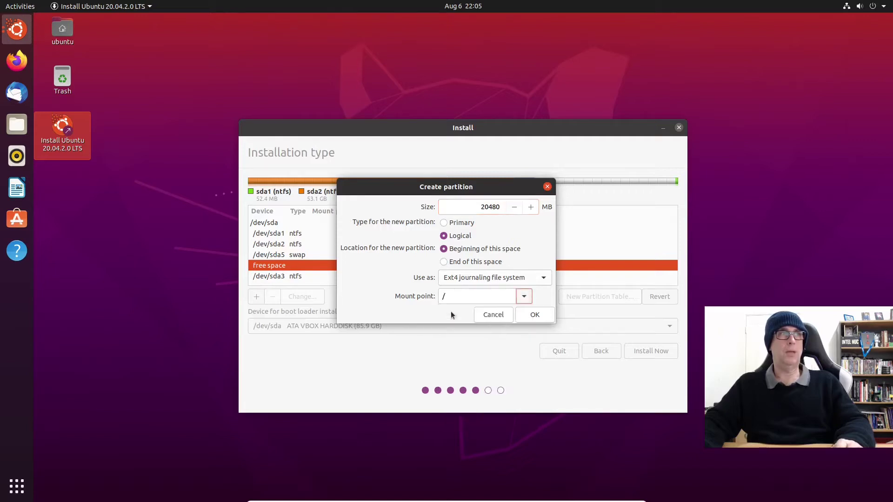
pyautogui.click(528, 315)
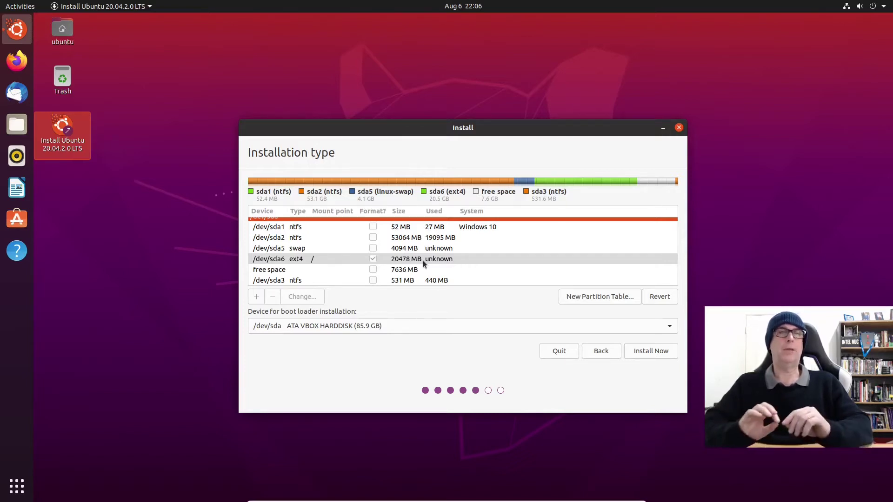
# Step: Create /dev/sda7 from the remaining 7637 MB as an ext4 partition mounted at /home
pyautogui.click(283, 273)
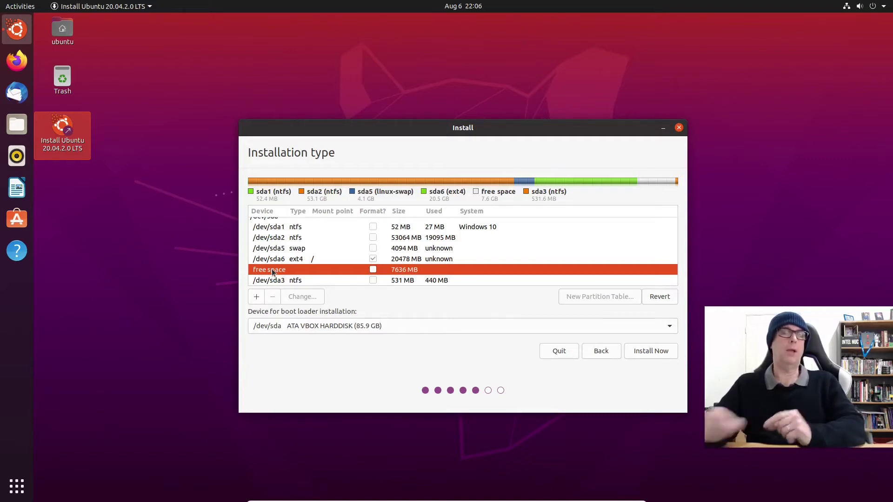
pyautogui.doubleClick(272, 270)
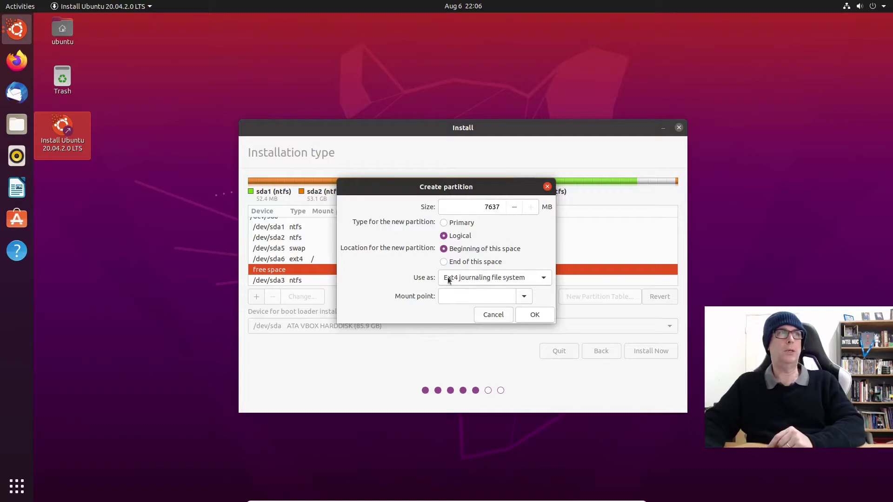
pyautogui.click(524, 298)
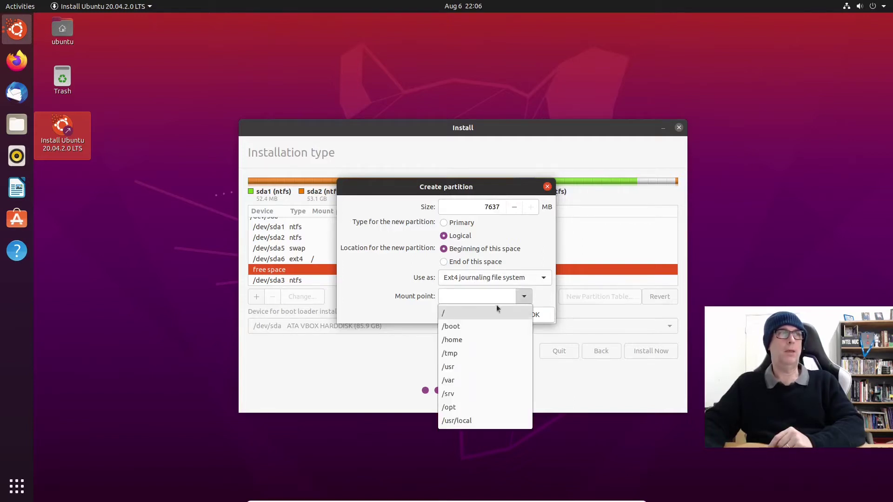
pyautogui.click(468, 342)
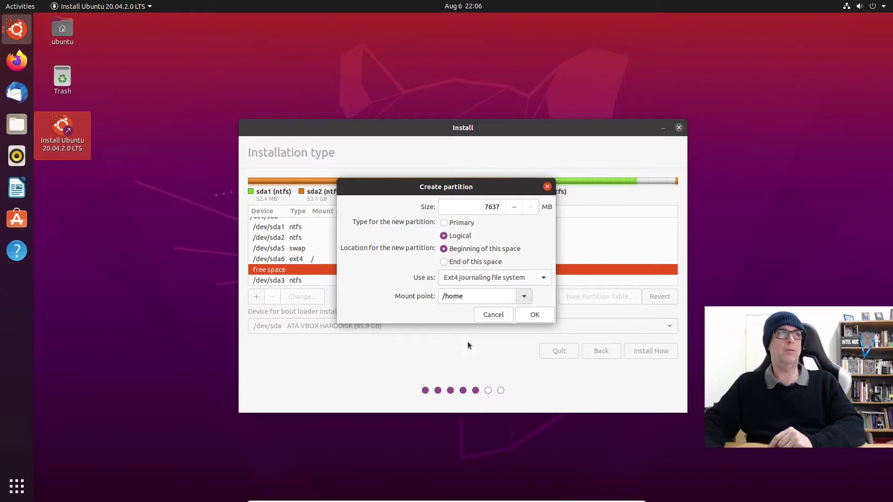
pyautogui.click(535, 314)
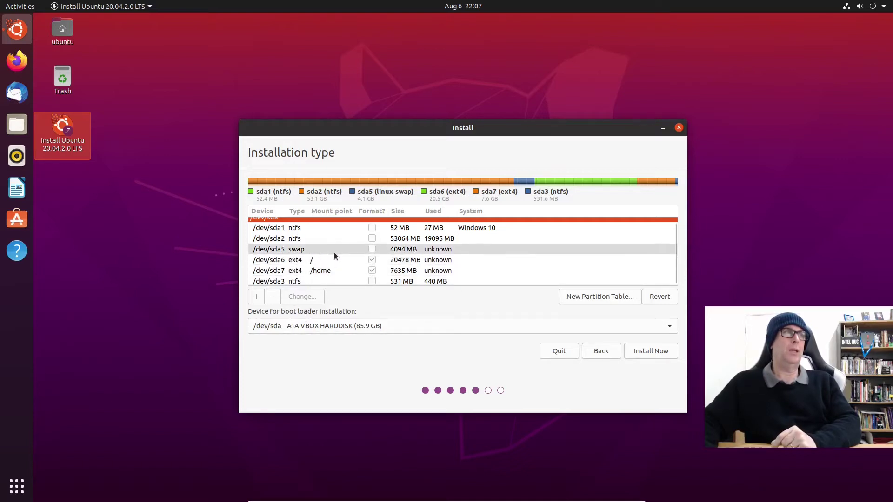
# Step: Keep /dev/sda as the boot-loader device, then Install Now and confirm writing changes to disk
pyautogui.click(278, 325)
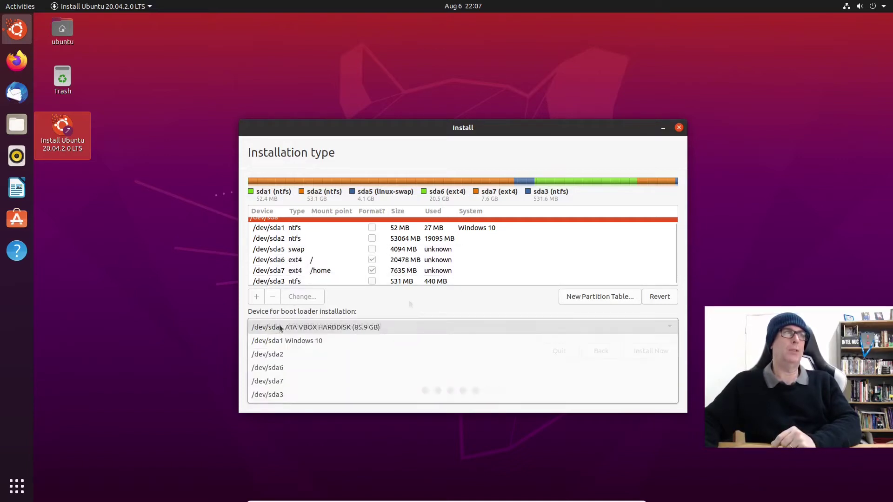
pyautogui.click(409, 302)
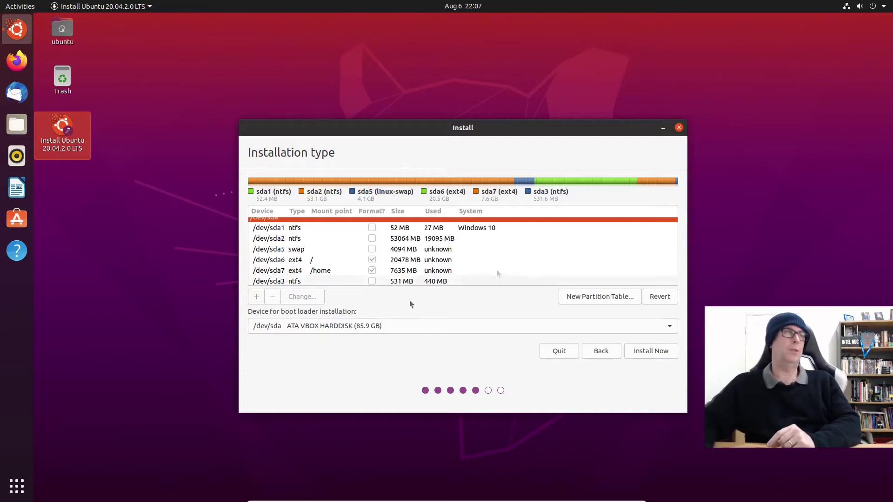
pyautogui.scroll(1, 416, 259)
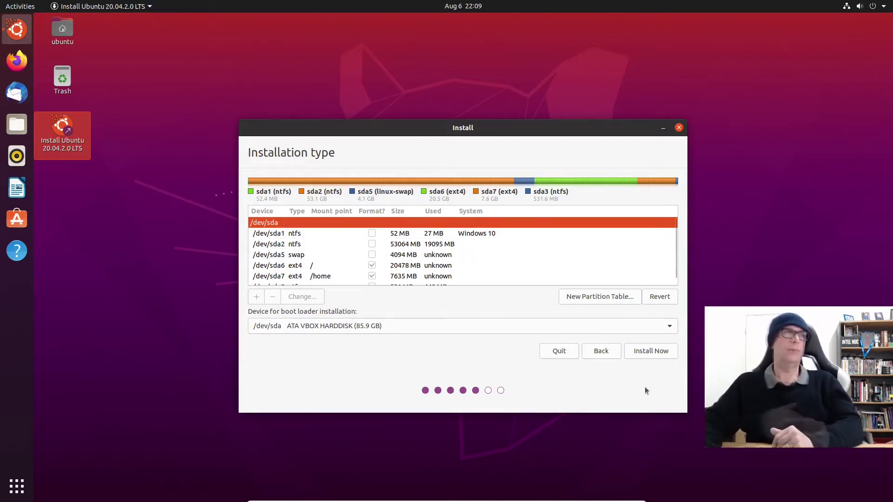
pyautogui.click(656, 350)
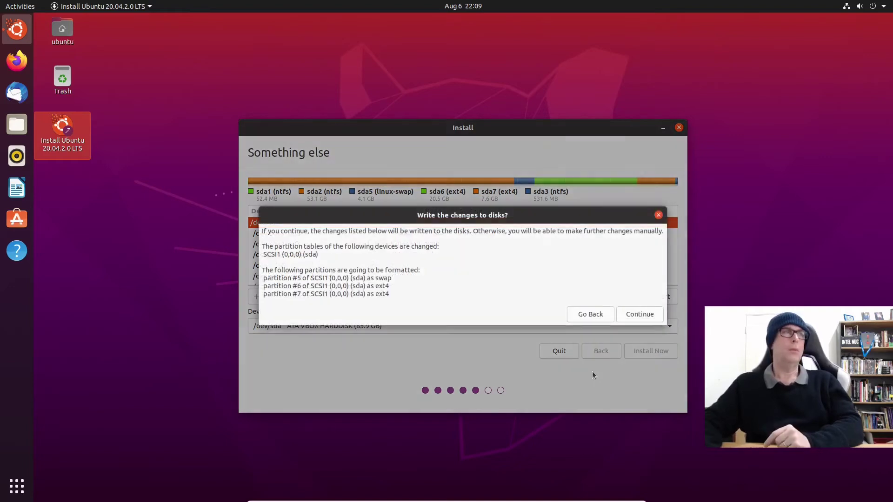
pyautogui.click(629, 311)
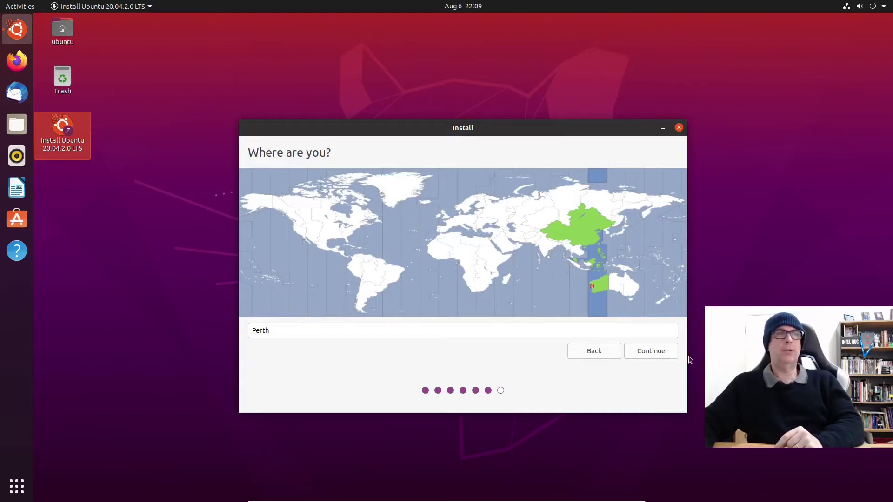
# Step: Accept Perth, enter the user's full name, computer name ubuntu-20.04-L-vm and password, then install
pyautogui.click(668, 353)
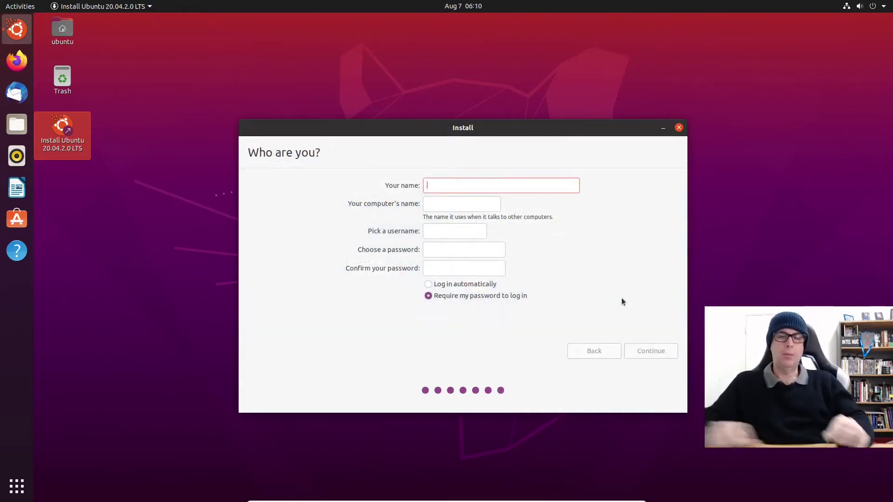
pyautogui.write('Colin')
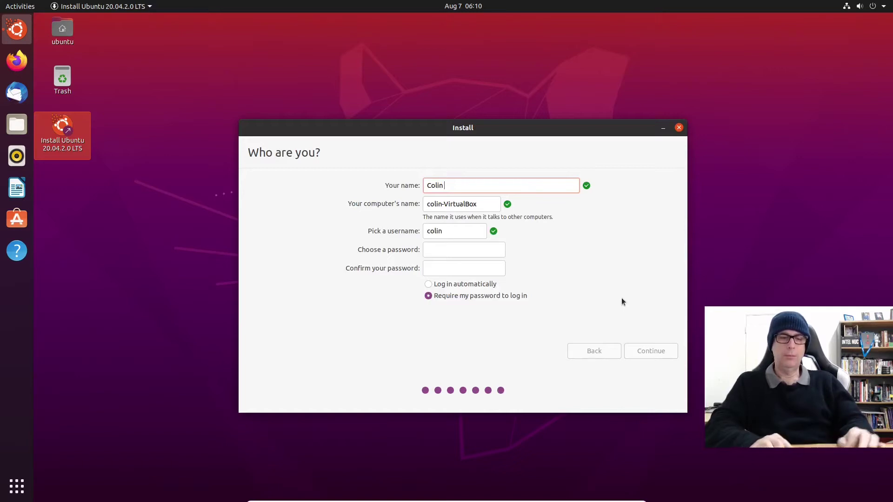
pyautogui.write(' Brash')
pyautogui.press('Tab')
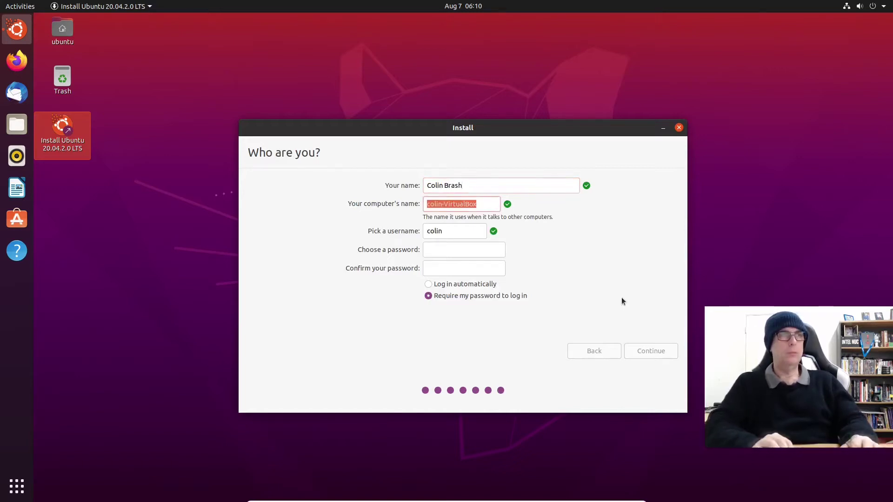
pyautogui.write('ubuntu-20.04-')
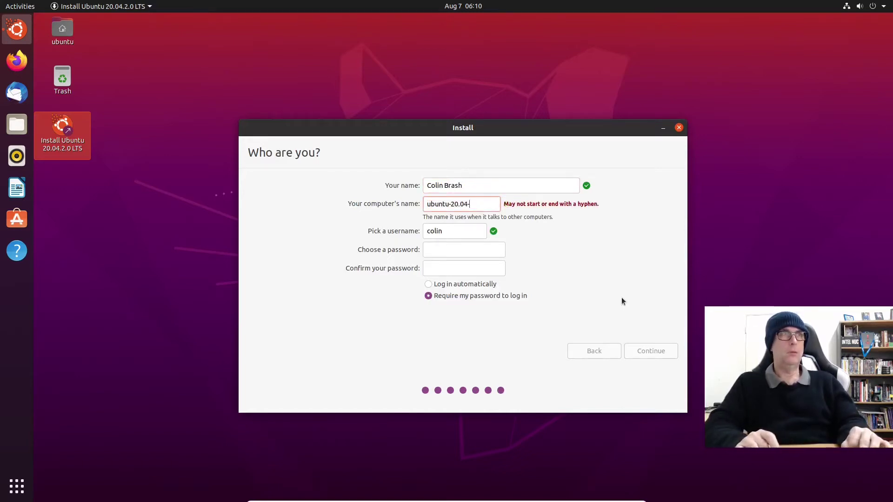
pyautogui.write('L-')
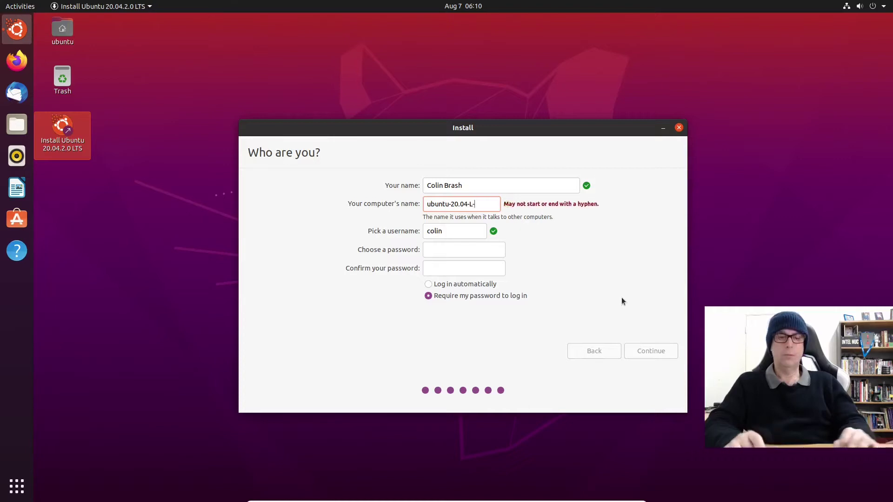
pyautogui.write('vm')
pyautogui.press('Tab')
pyautogui.press('Tab')
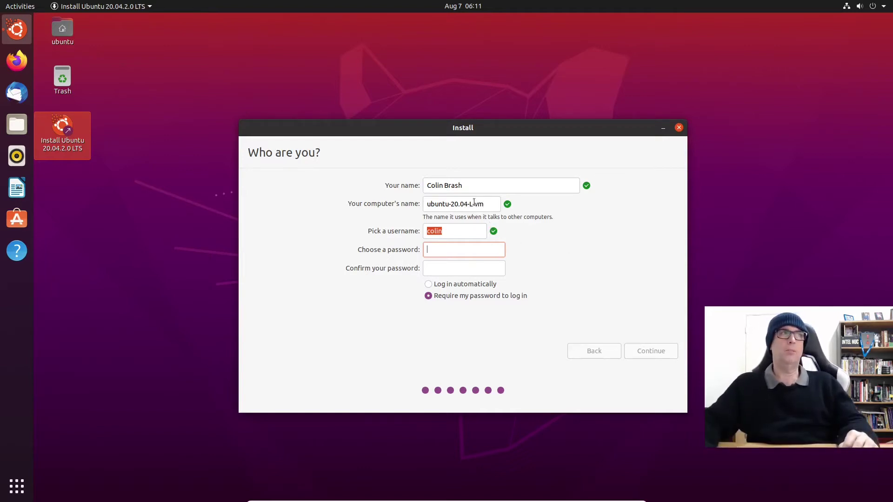
pyautogui.write('******')
pyautogui.press('Tab')
pyautogui.write('******')
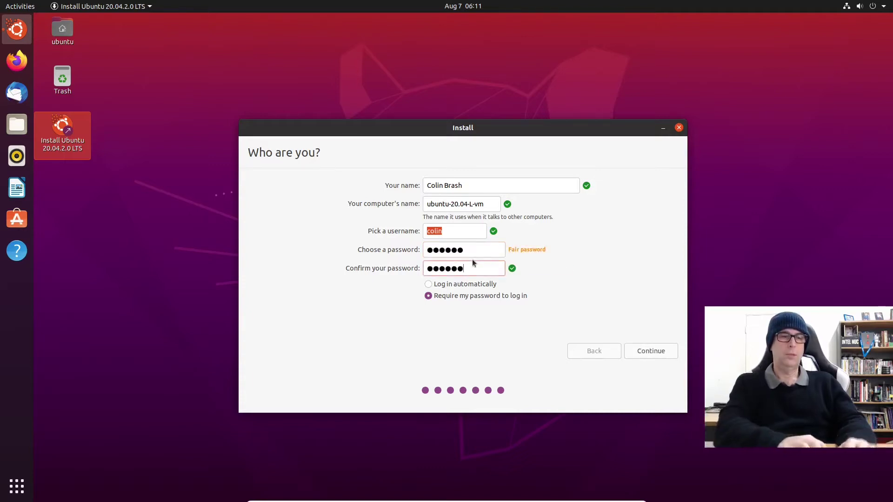
pyautogui.click(651, 351)
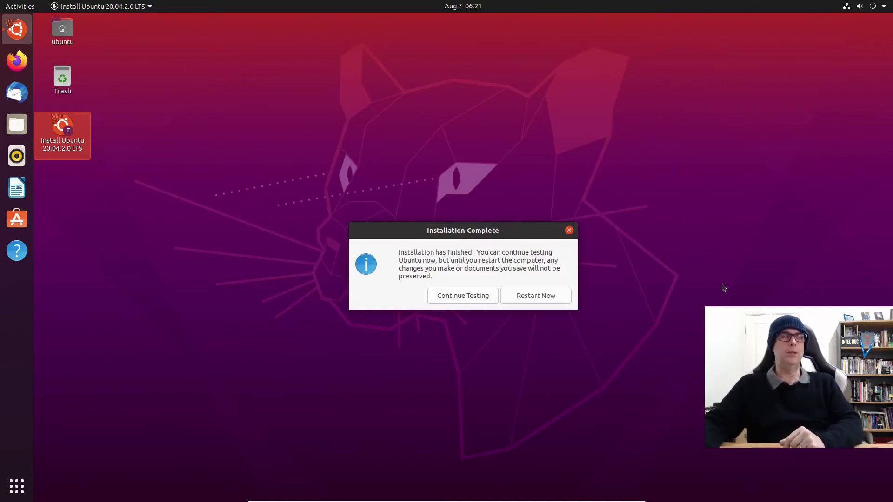
# Step: Restart from the installer, check that GRUB lists Ubuntu and Windows 10, then boot Ubuntu
pyautogui.click(557, 297)
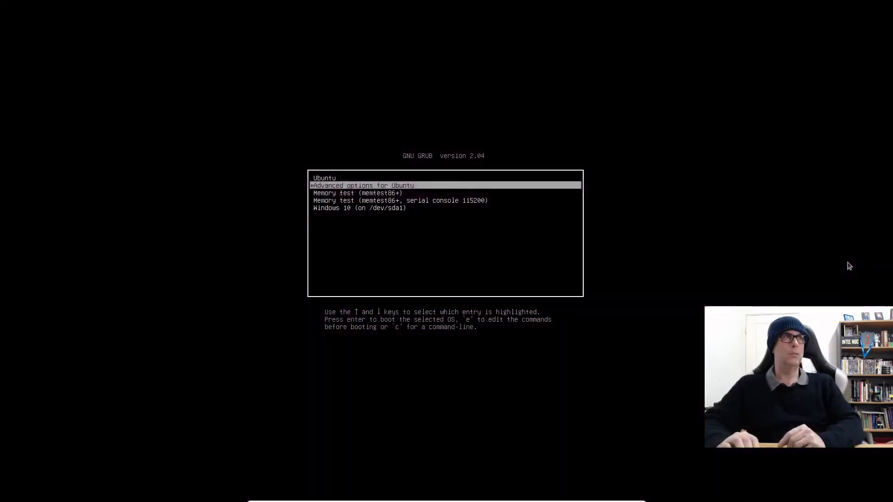
pyautogui.press('Down')
pyautogui.press('Down')
pyautogui.press('Down')
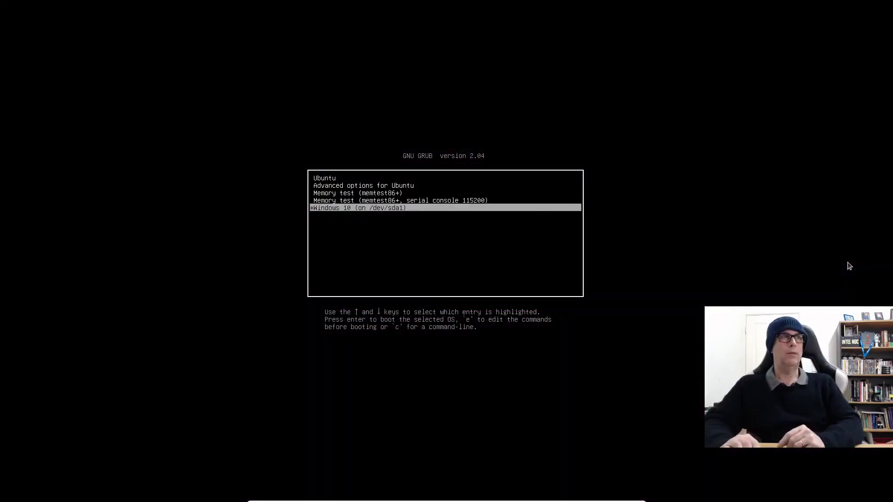
pyautogui.press('Up')
pyautogui.press('Up')
pyautogui.press('Up')
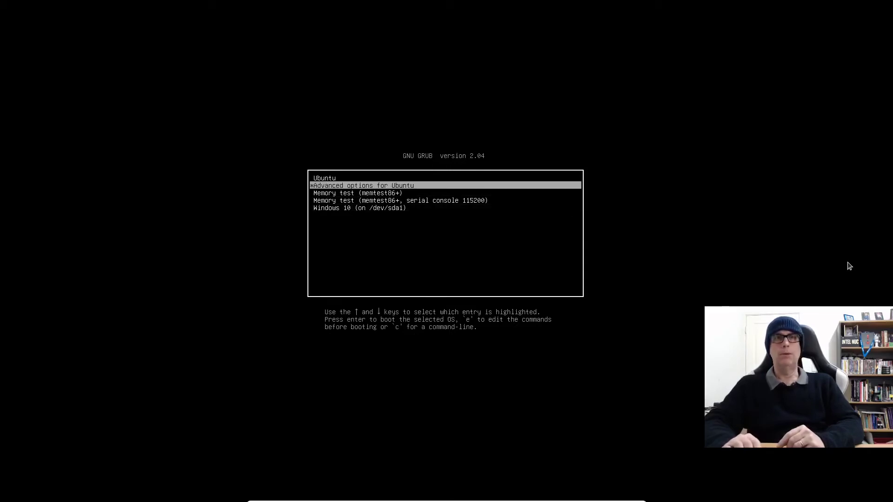
pyautogui.press('Up')
pyautogui.press('Down')
pyautogui.press('Down')
pyautogui.press('Down')
pyautogui.press('Down')
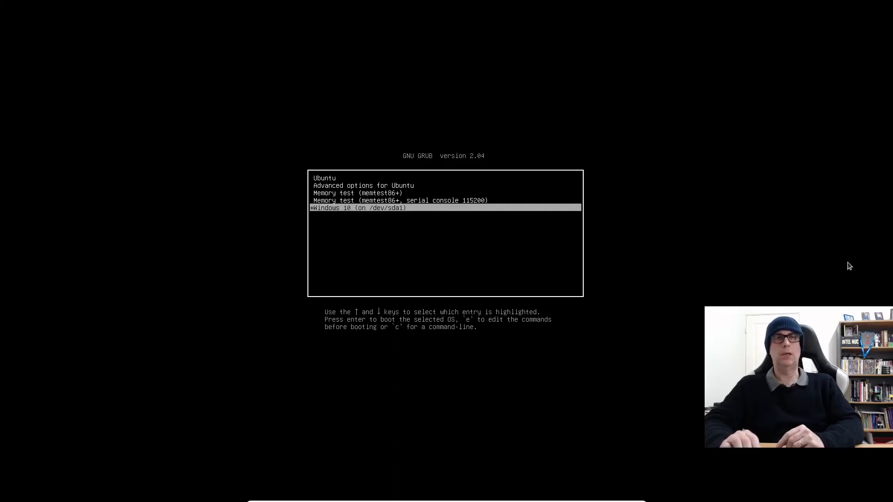
pyautogui.press('Up')
pyautogui.press('Up')
pyautogui.press('Up')
pyautogui.press('Up')
pyautogui.press('Return')
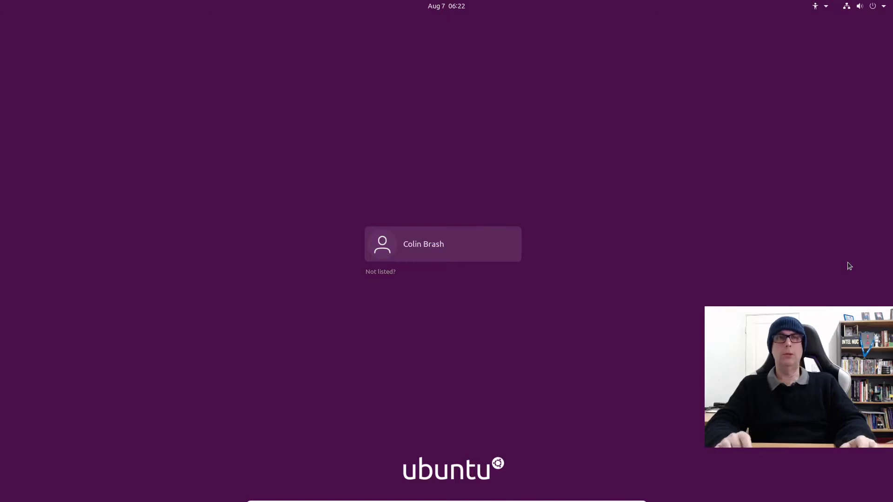
# Step: Log in with the account password and skip the Online Accounts and Livepatch pages
pyautogui.press('Return')
pyautogui.write('••••')
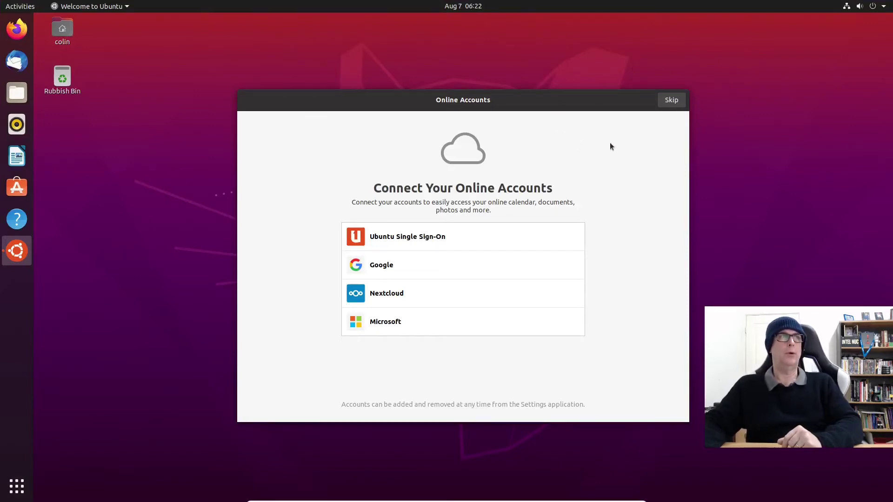
pyautogui.click(673, 100)
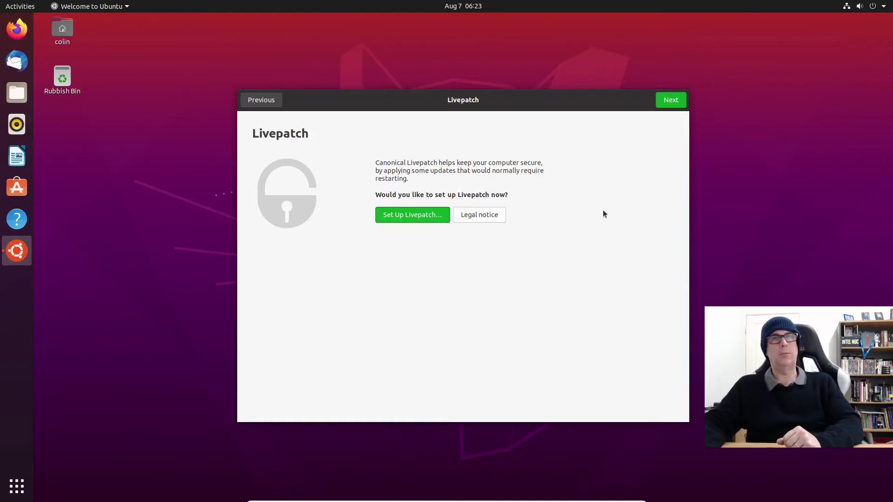
pyautogui.click(664, 100)
# Step: Decline sending system info, accept privacy settings, browse suggested apps, finish the Welcome tour, then expand the power options
pyautogui.click(381, 258)
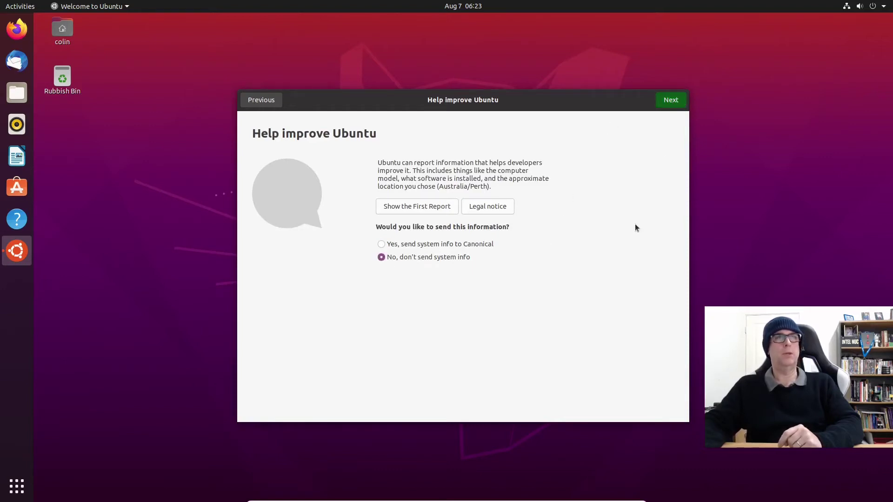
pyautogui.press('Return')
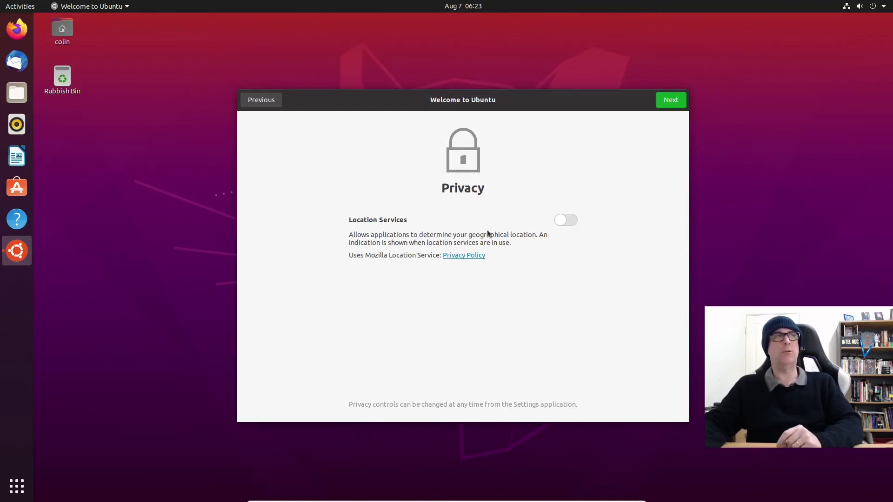
pyautogui.click(667, 94)
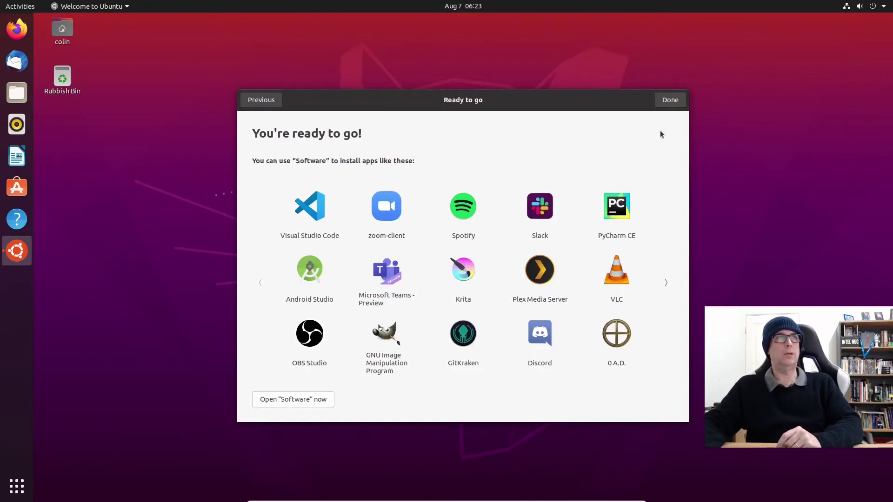
pyautogui.click(662, 290)
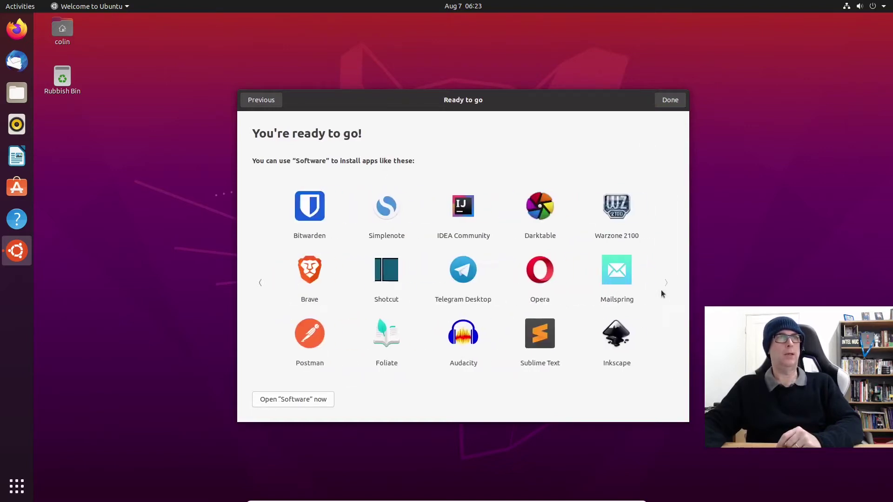
pyautogui.click(261, 284)
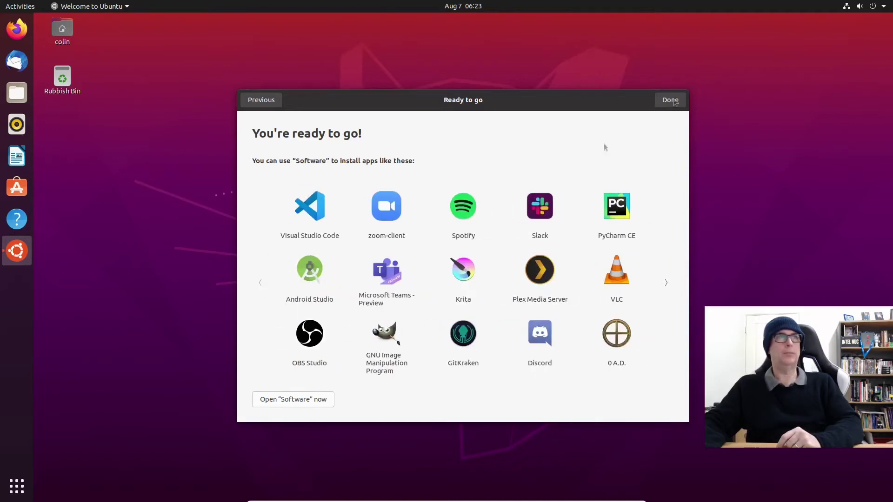
pyautogui.click(672, 99)
pyautogui.click(872, 6)
pyautogui.click(798, 103)
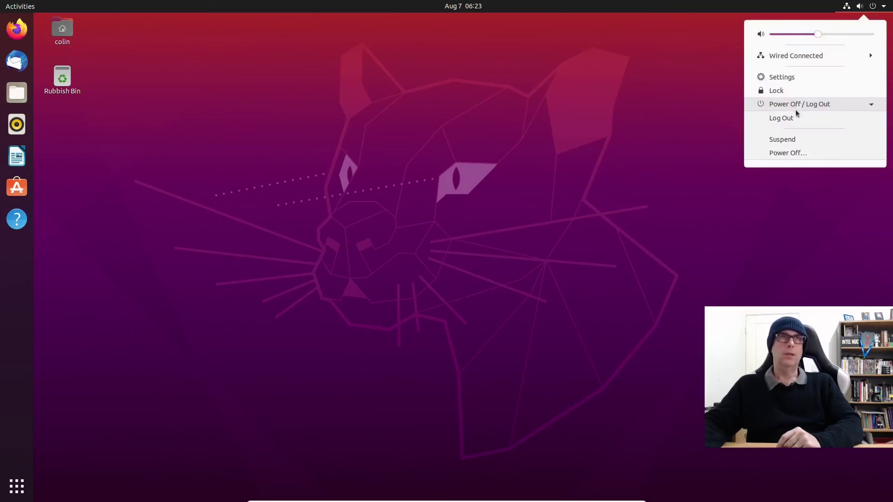
# Step: Restart from Ubuntu and boot the Windows 10 entry in the GRUB menu
pyautogui.click(763, 188)
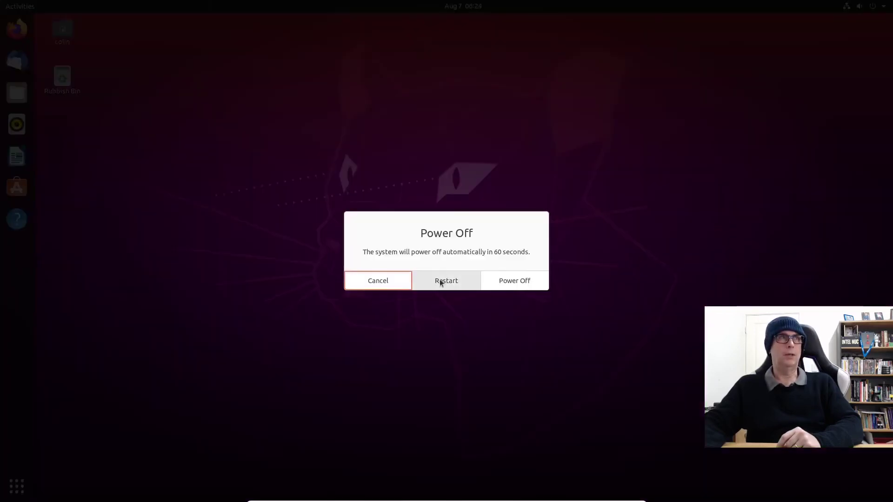
pyautogui.click(440, 279)
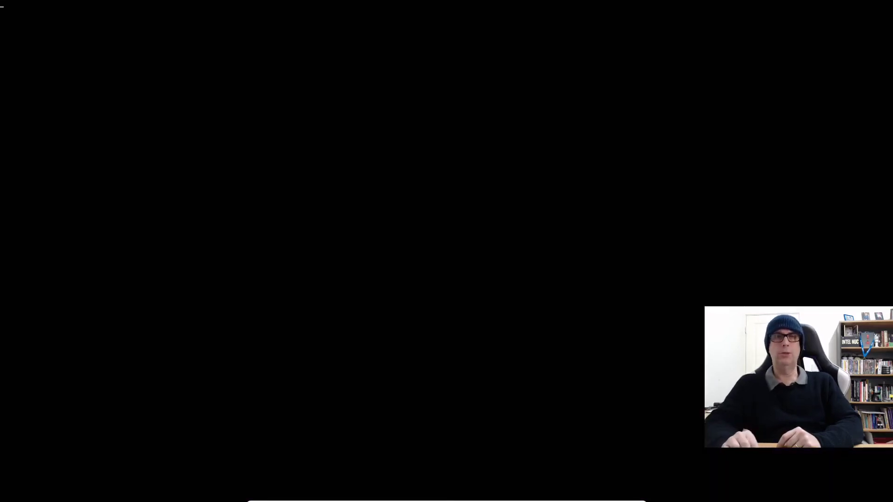
pyautogui.press('Down')
pyautogui.press('Down')
pyautogui.press('Down')
pyautogui.press('Down')
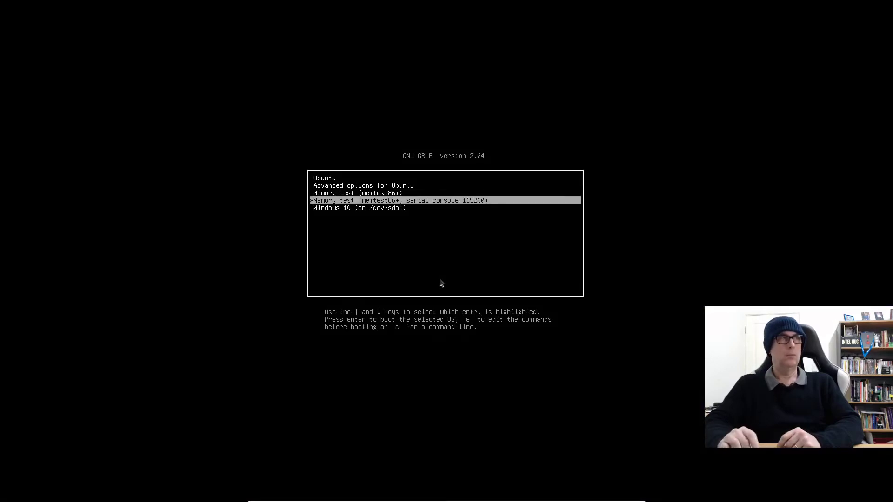
pyautogui.press('Return')
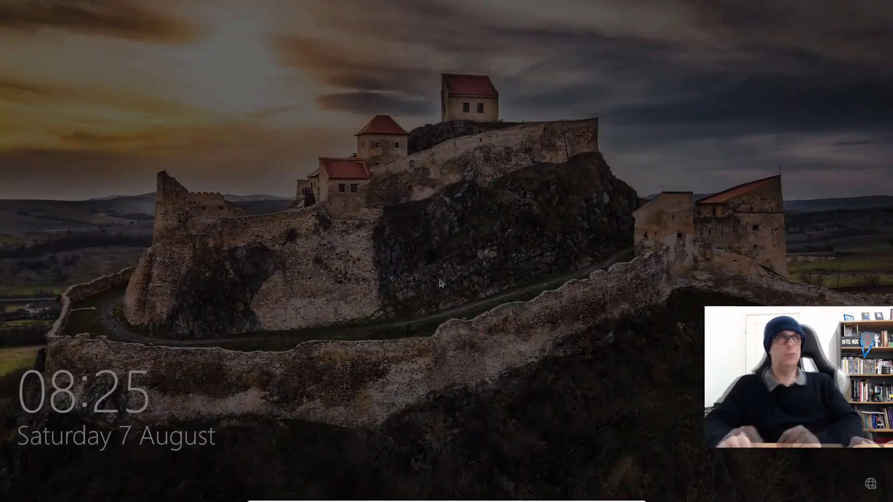
# Step: Sign in to Windows 10 with the account password and open the Start menu
pyautogui.press('Return')
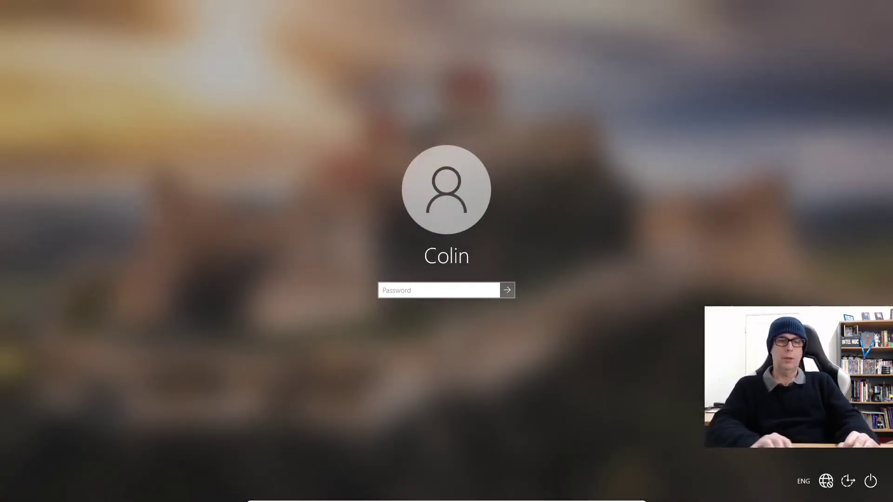
pyautogui.write('******')
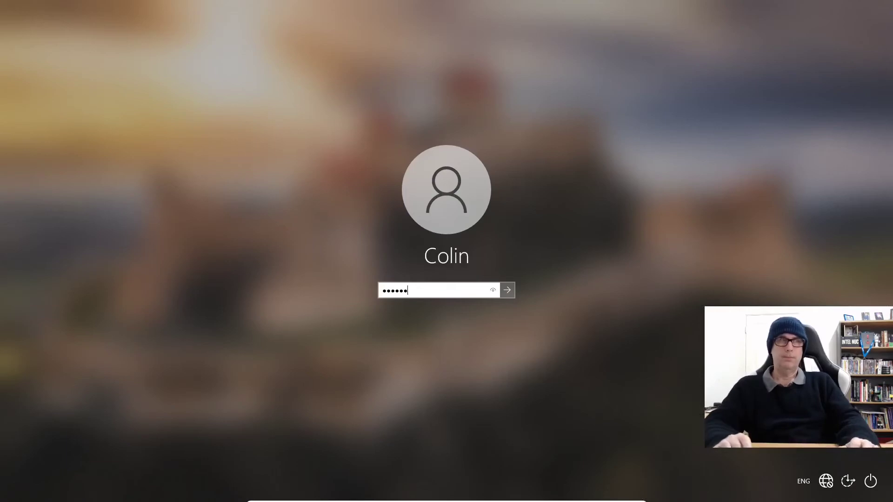
pyautogui.press('Return')
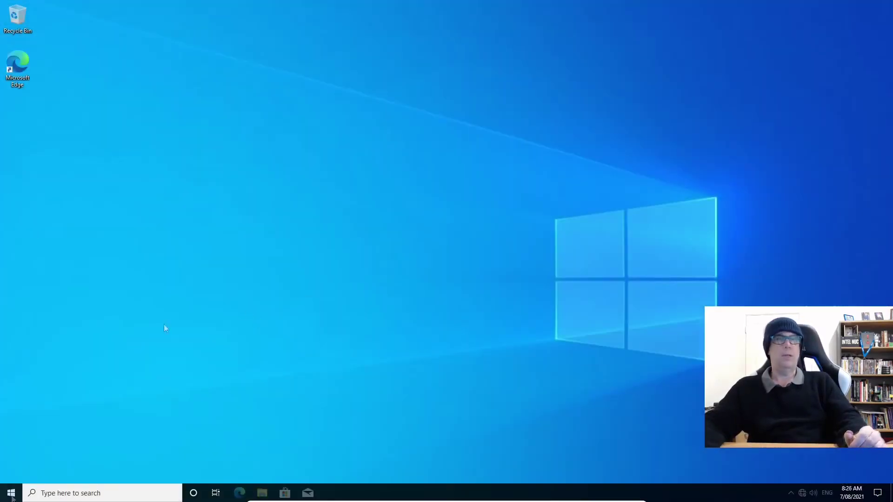
pyautogui.click(11, 493)
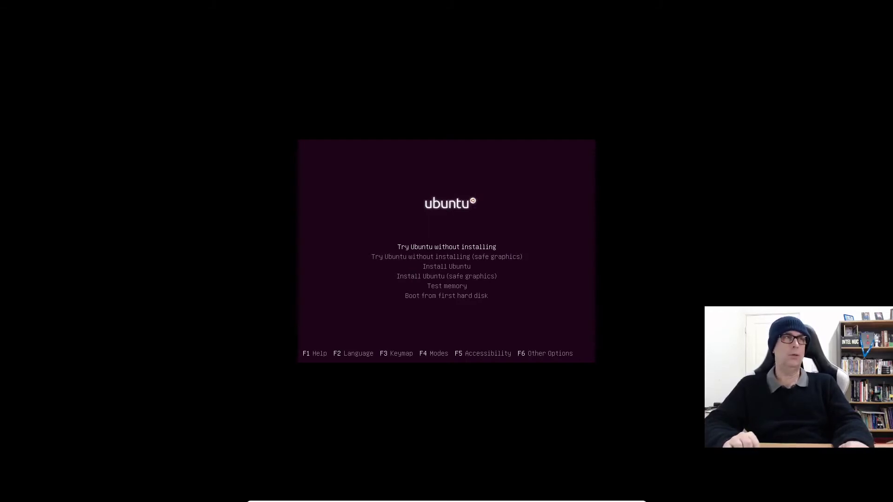
# Step: Keep English as the boot language, review the boot entries, and select Try Ubuntu without installing
pyautogui.press('F2')
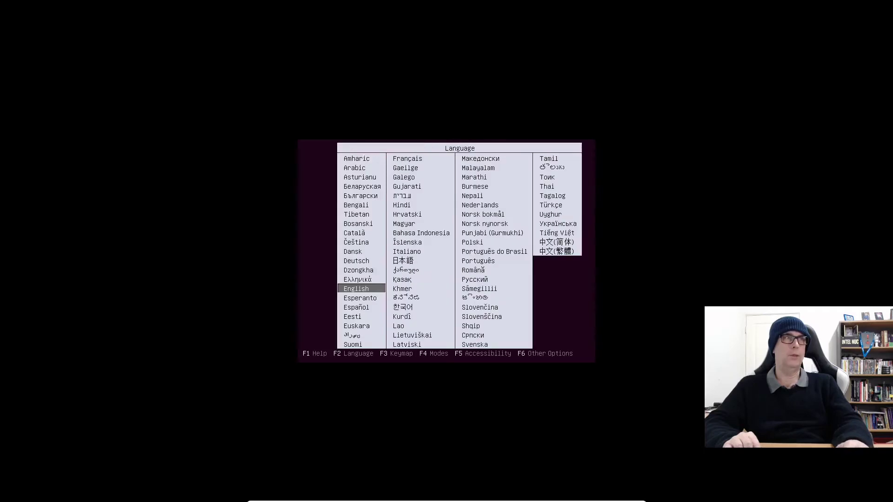
pyautogui.press('Return')
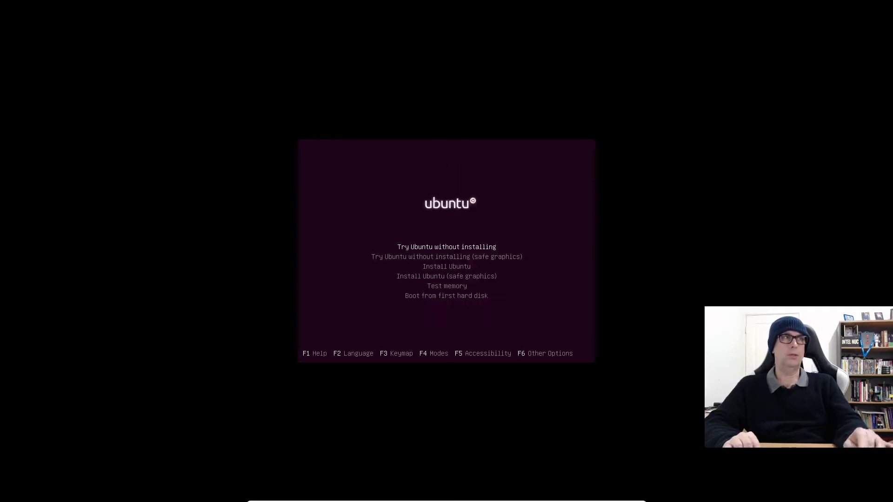
pyautogui.press('Down')
pyautogui.press('Down')
pyautogui.press('Down')
pyautogui.press('Down')
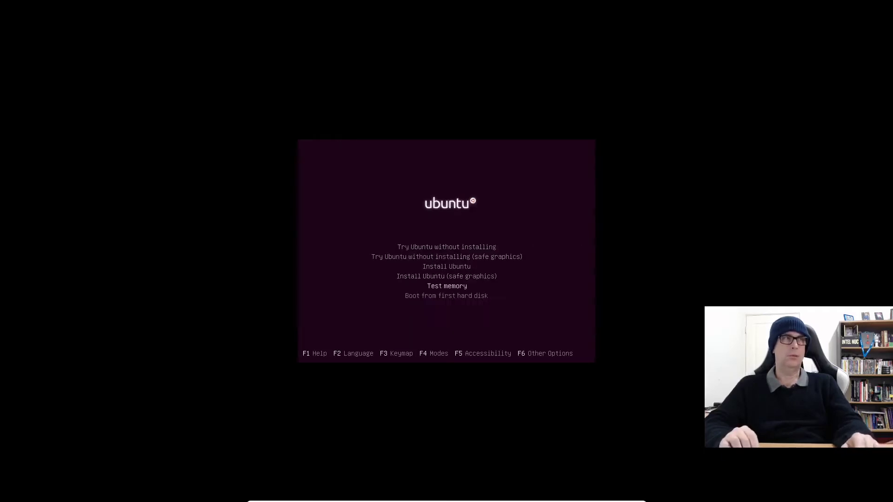
pyautogui.press('Down')
pyautogui.press('Up')
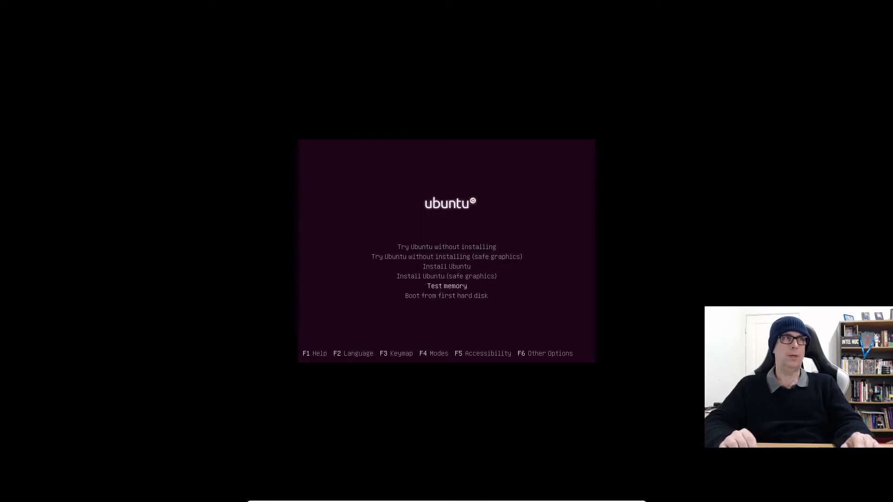
pyautogui.press('Up')
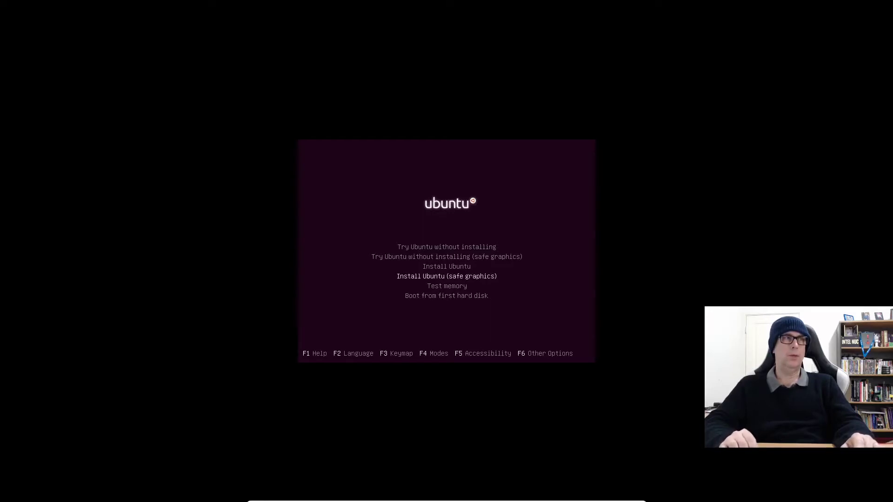
pyautogui.press('Up')
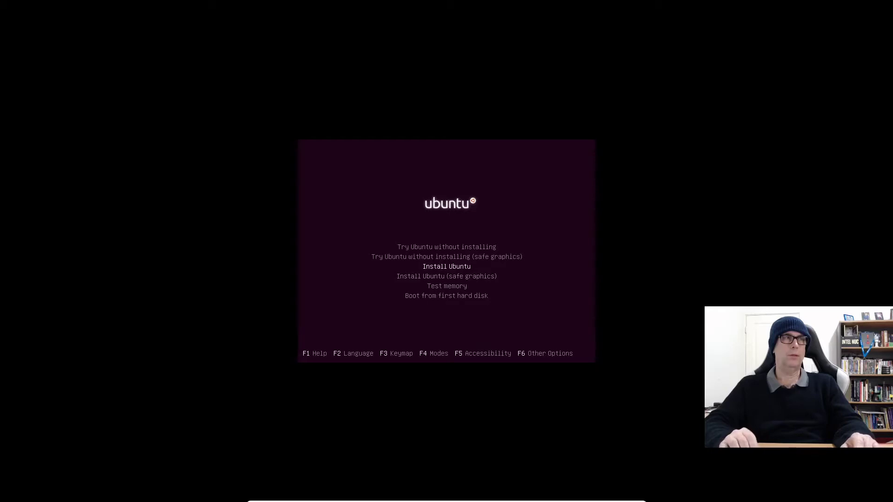
pyautogui.press('Up')
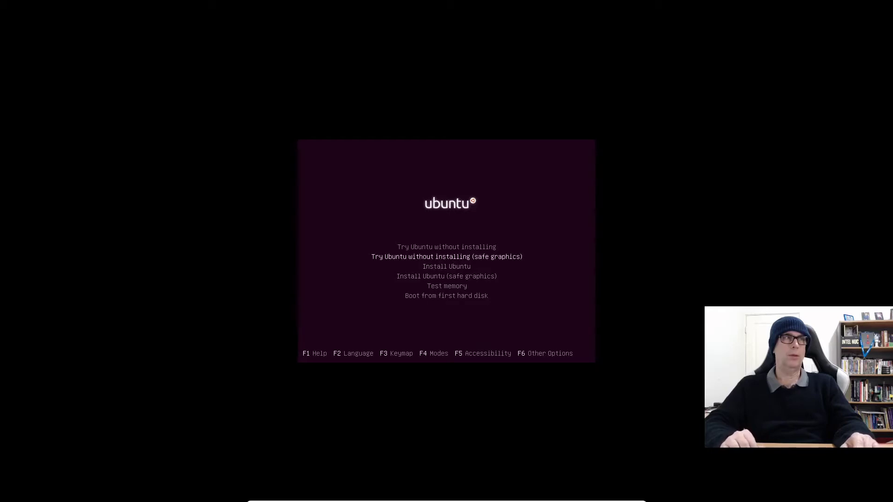
pyautogui.press('Up')
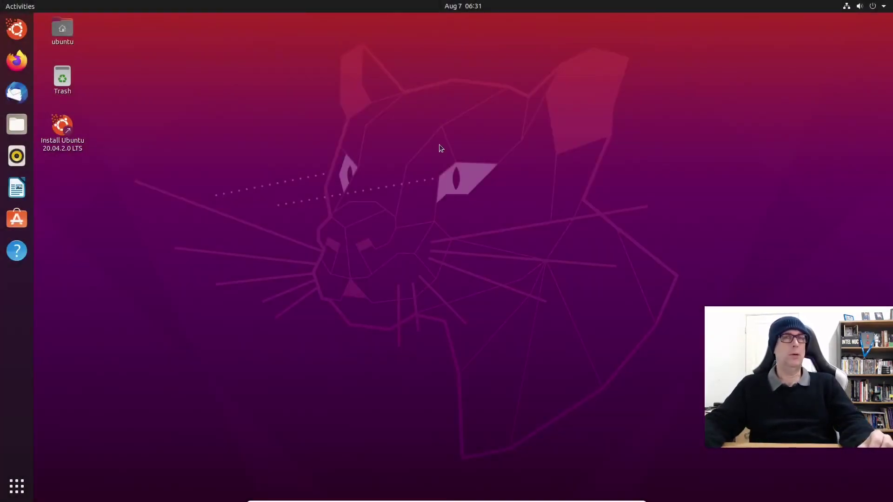
# Step: Search for 'gpa' in Activities and launch GParted
pyautogui.click(16, 5)
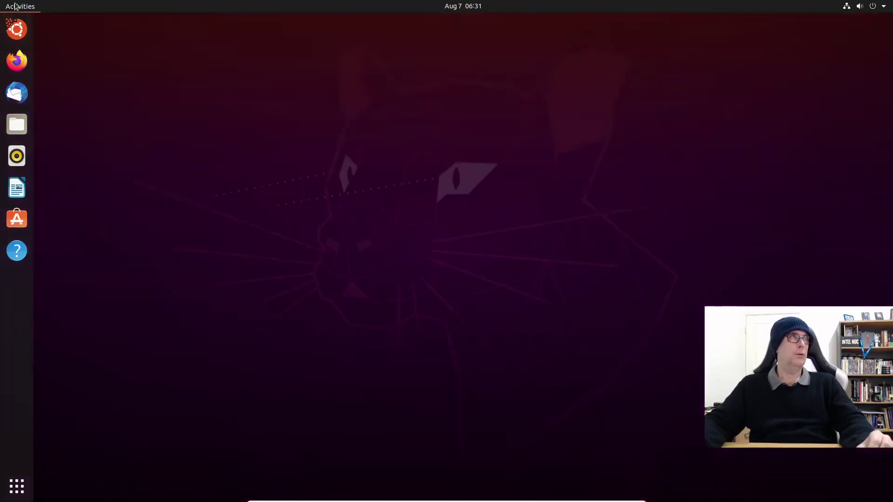
pyautogui.write('gpa')
pyautogui.press('Return')
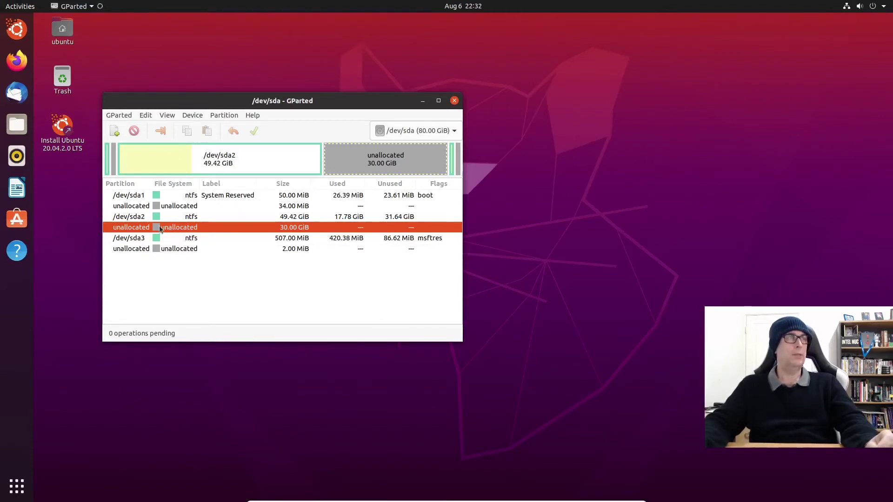
# Step: Start a new partition in the 30 GiB unallocated space and set its type to Extended Partition
pyautogui.rightClick(160, 229)
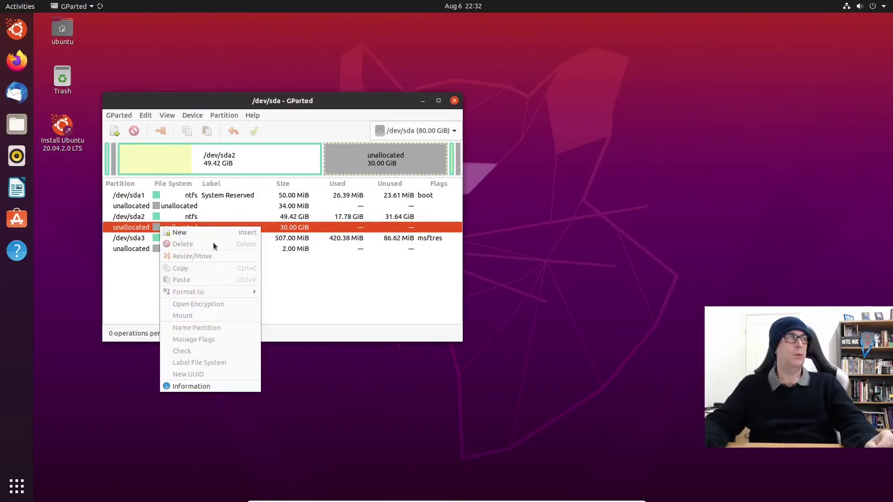
pyautogui.click(190, 232)
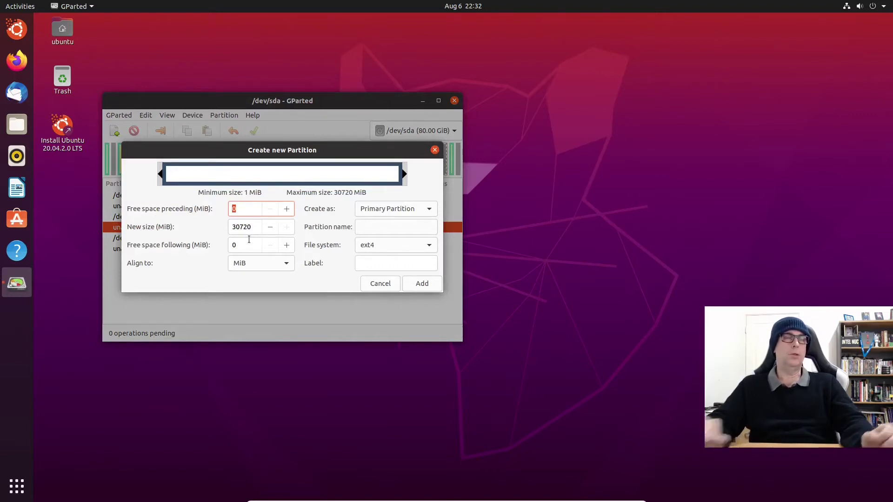
pyautogui.click(398, 209)
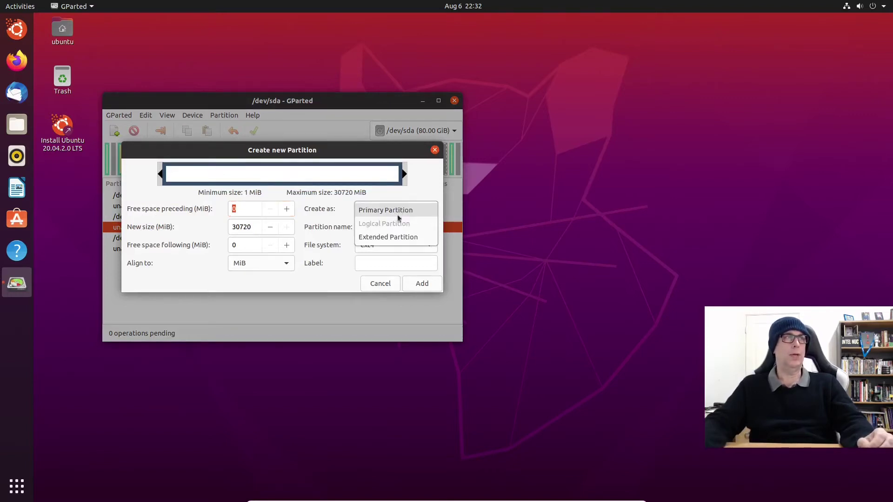
pyautogui.click(399, 238)
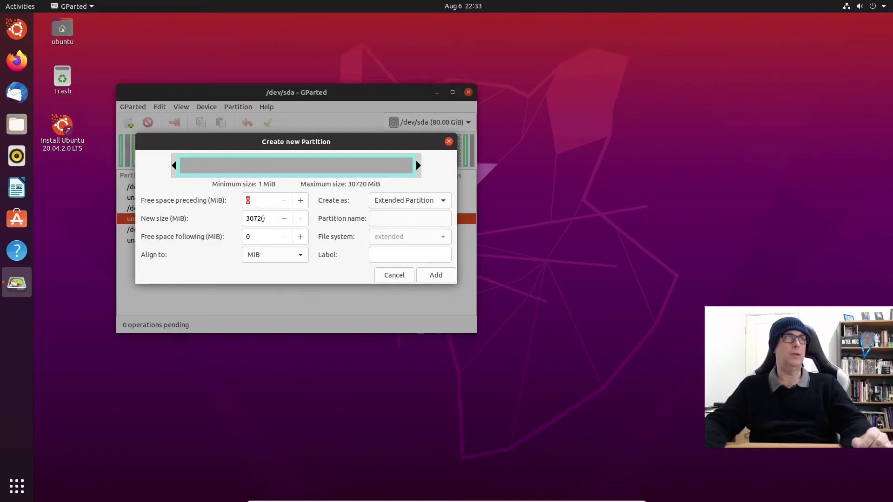
# Step: Queue the 30.00 GiB extended partition, then show and hide the Device Information panel
pyautogui.click(429, 275)
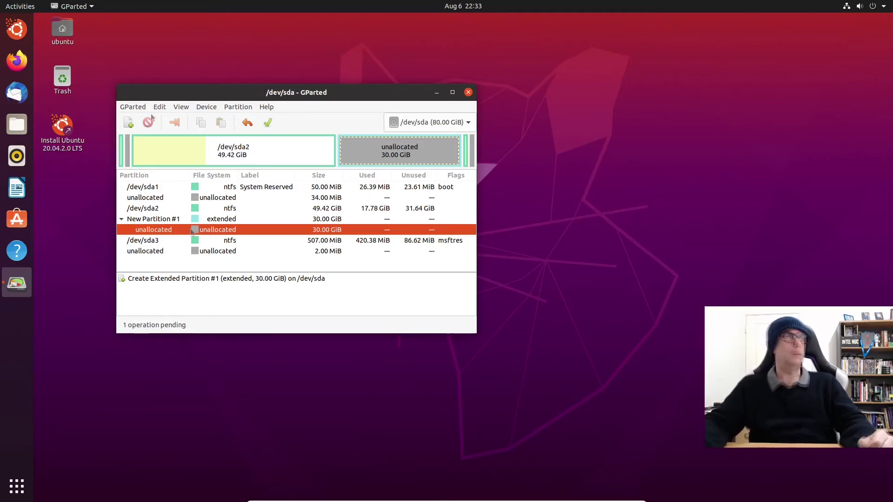
pyautogui.click(181, 107)
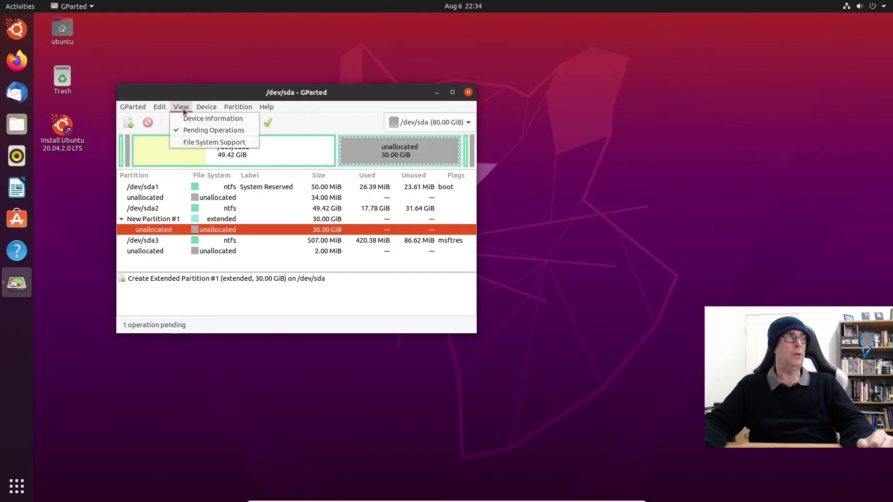
pyautogui.click(184, 118)
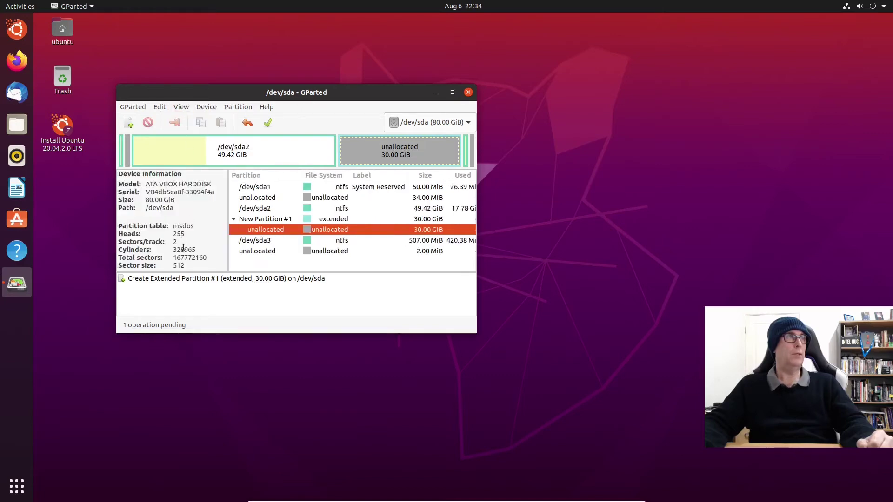
pyautogui.click(181, 107)
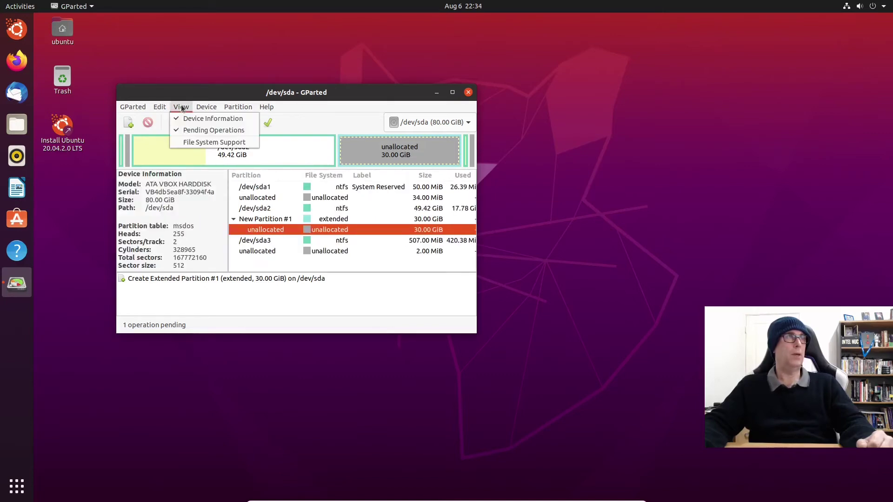
pyautogui.click(186, 117)
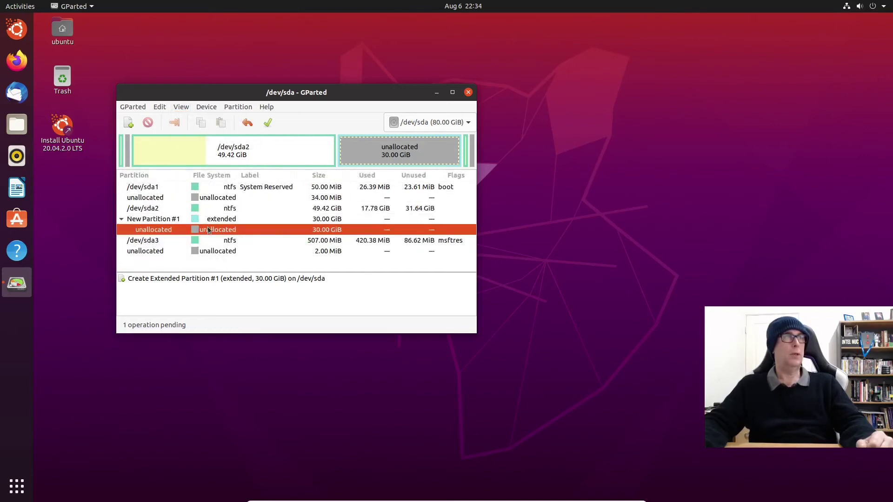
# Step: Add a 4096 MiB linux-swap logical partition labelled 'swap' inside the extended partition
pyautogui.rightClick(208, 229)
pyautogui.click(166, 230)
pyautogui.click(238, 107)
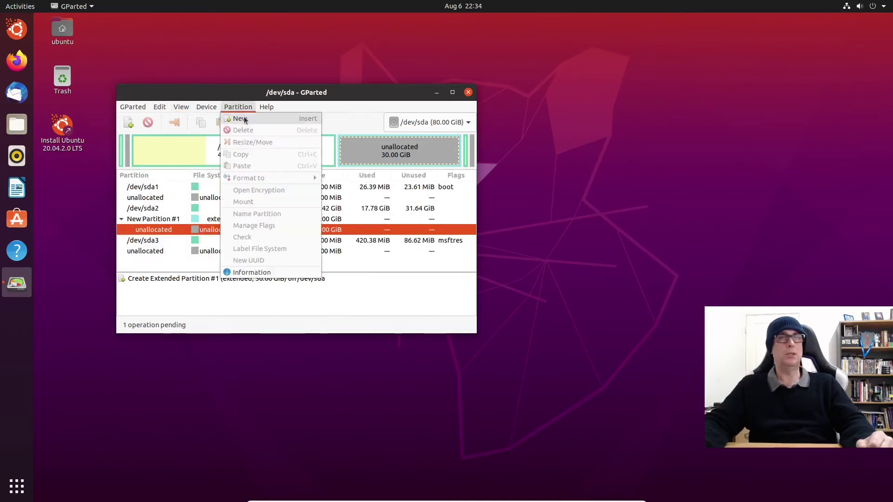
pyautogui.click(245, 119)
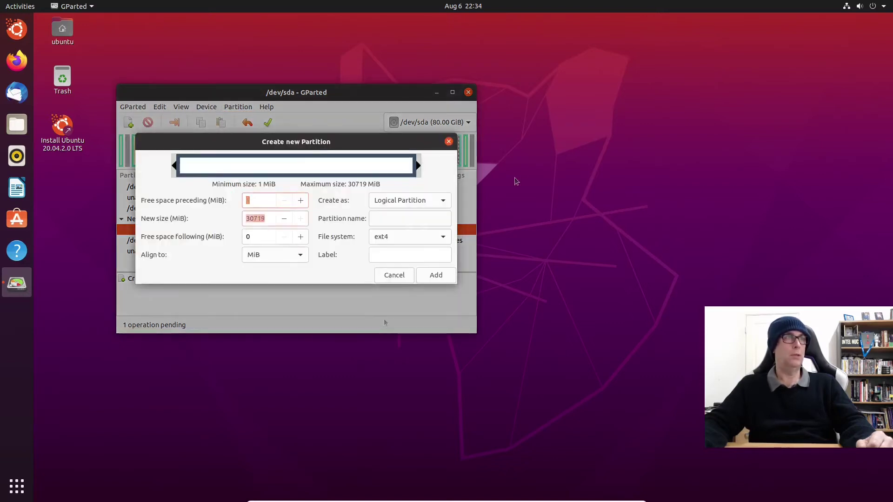
pyautogui.press('Tab')
pyautogui.write('409')
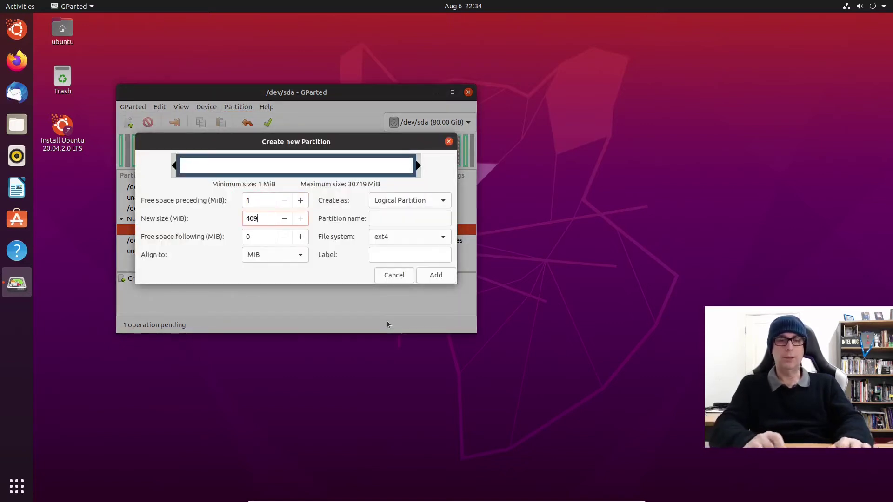
pyautogui.write('6')
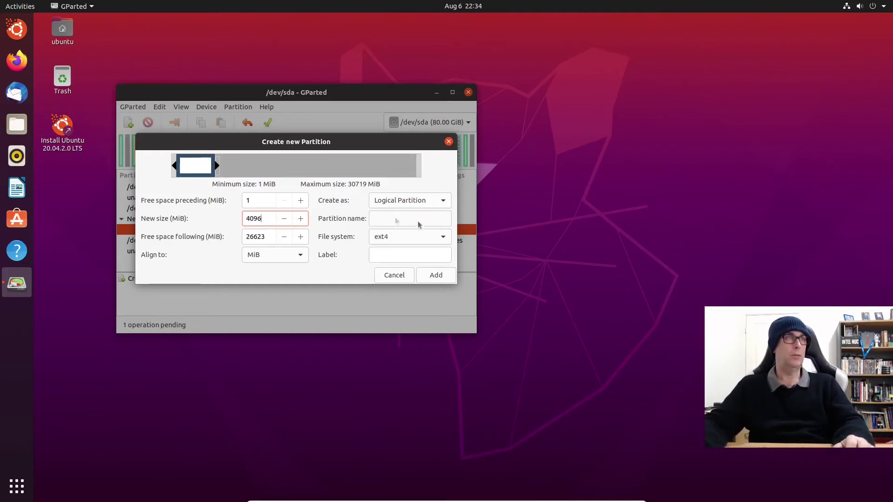
pyautogui.click(440, 239)
pyautogui.click(404, 328)
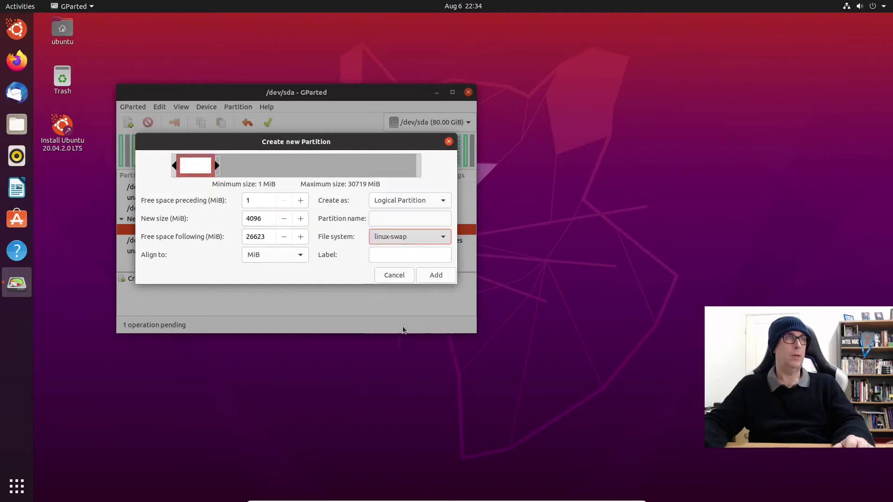
pyautogui.press('Tab')
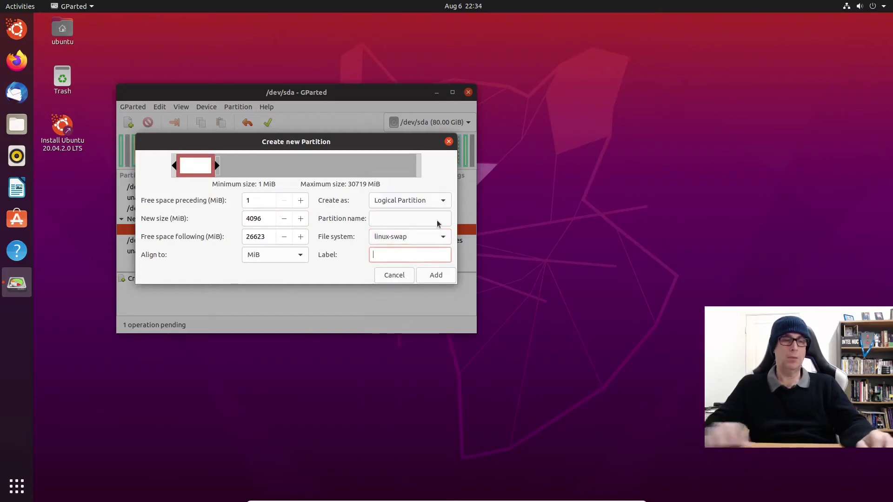
pyautogui.write('swap')
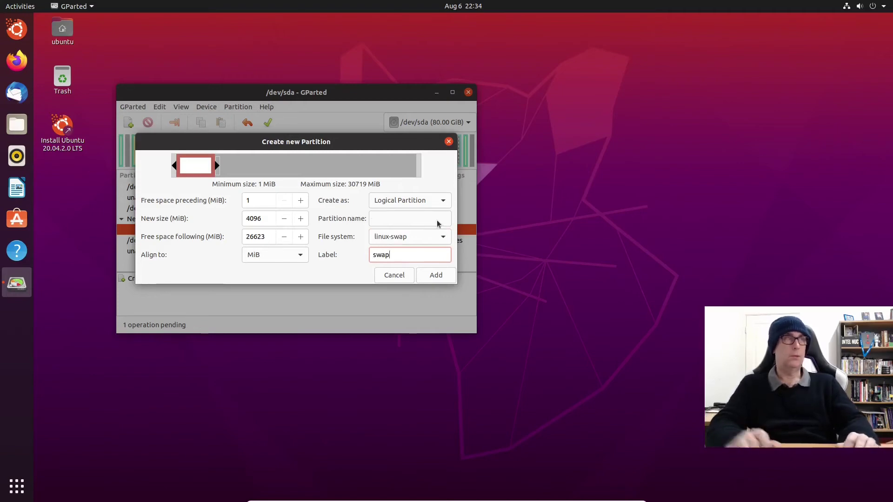
pyautogui.click(428, 278)
pyautogui.rightClick(171, 241)
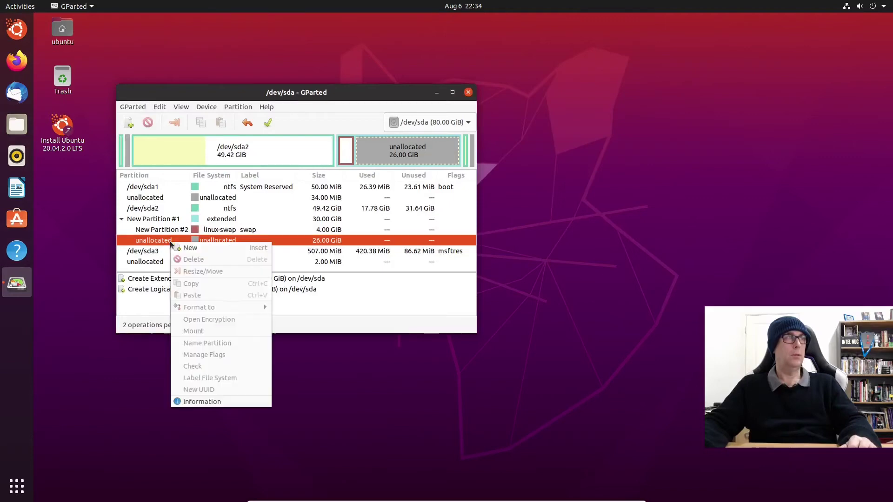
pyautogui.click(187, 249)
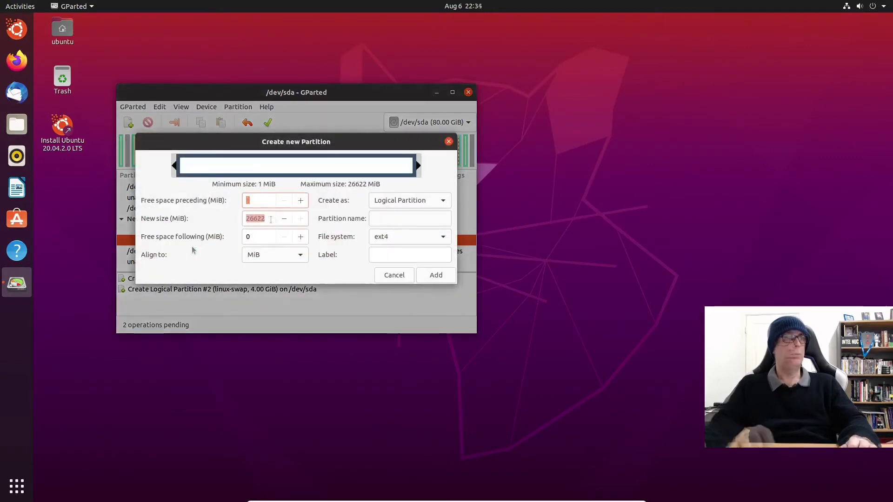
pyautogui.write('20480')
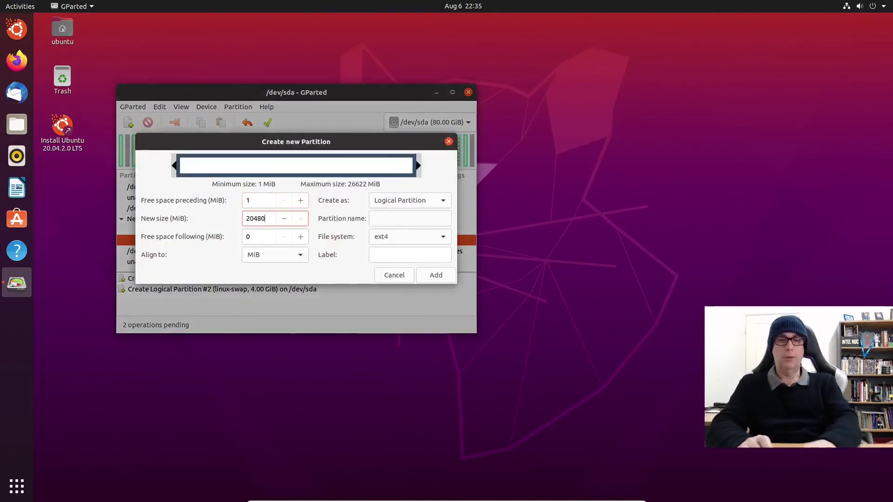
pyautogui.press('Return')
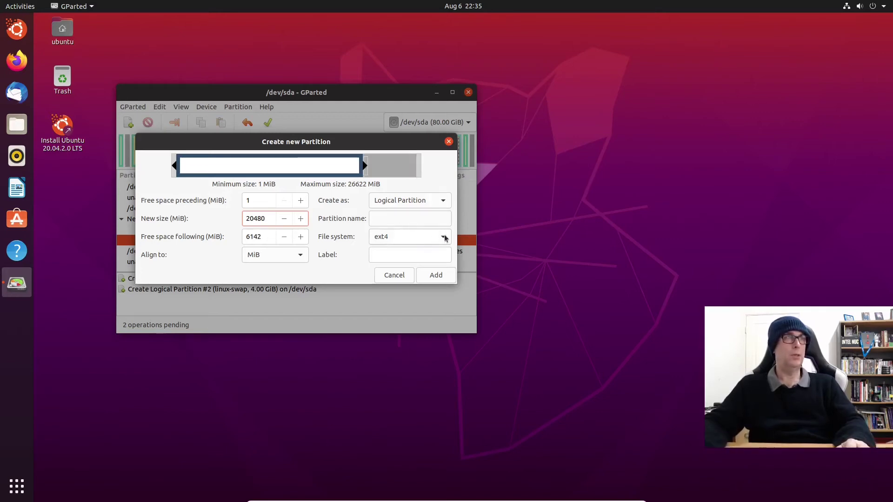
pyautogui.click(386, 254)
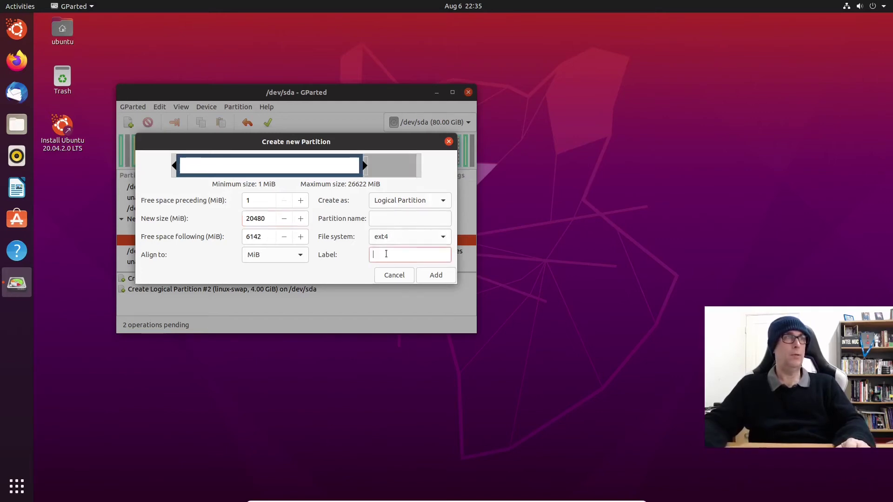
pyautogui.write('Root')
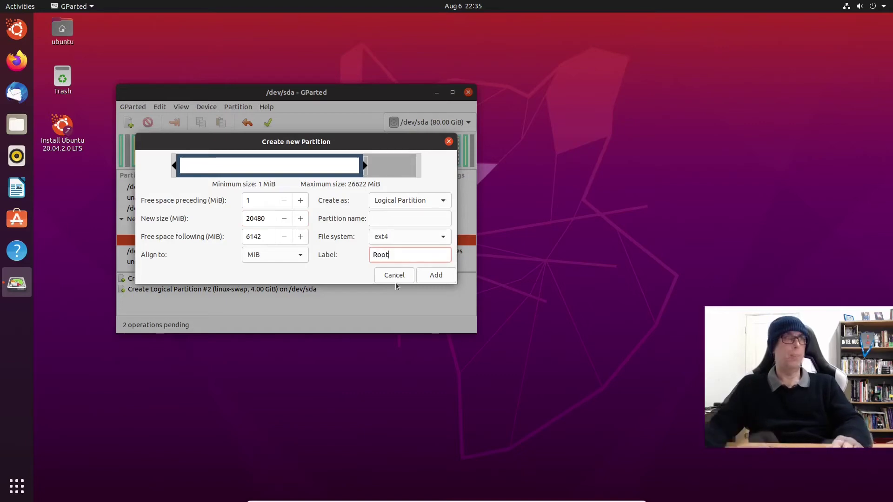
pyautogui.click(424, 275)
pyautogui.click(238, 106)
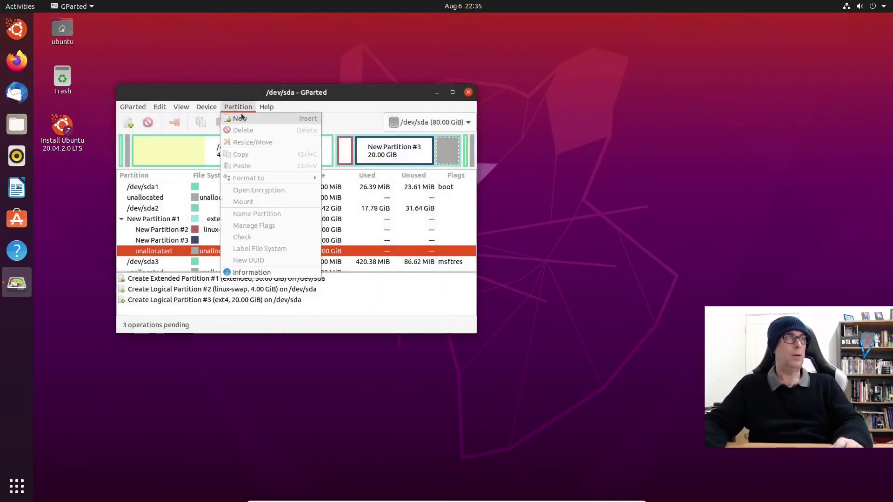
pyautogui.click(243, 119)
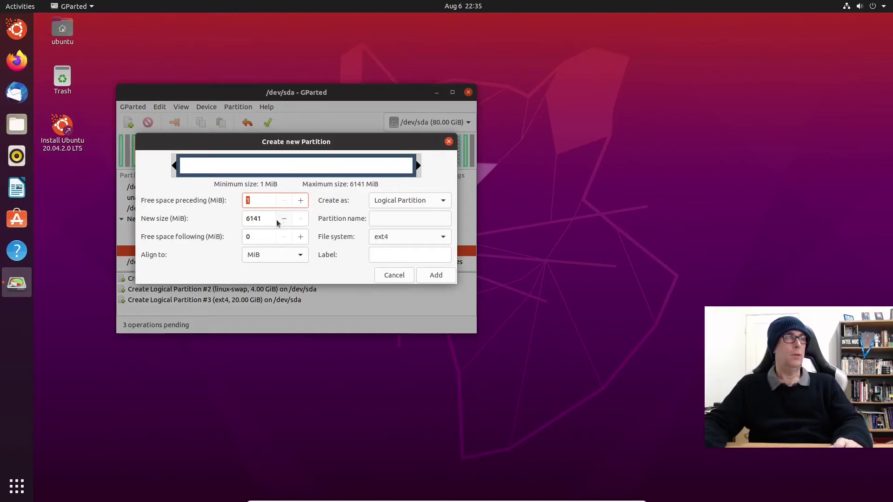
pyautogui.click(394, 275)
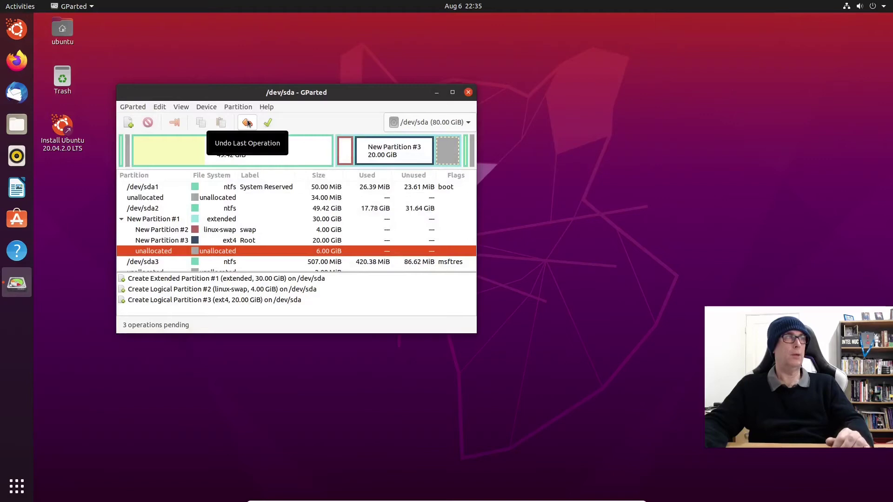
pyautogui.click(247, 123)
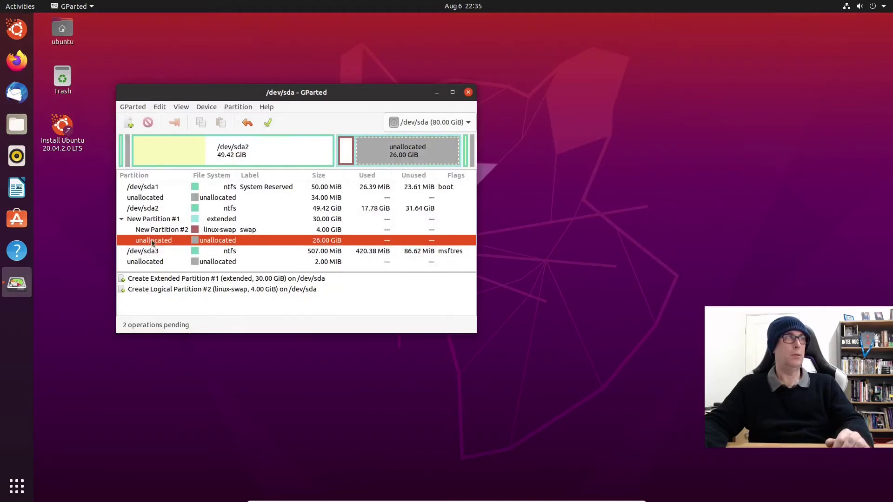
pyautogui.rightClick(153, 242)
# Step: Add a 20480 MiB ext4 logical partition labelled 'Root' to the pending operations
pyautogui.click(177, 247)
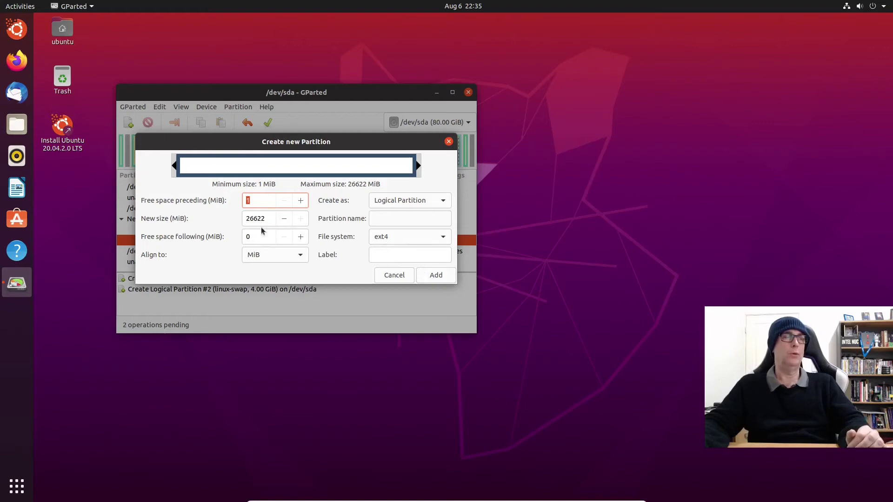
pyautogui.press('Tab')
pyautogui.write('20')
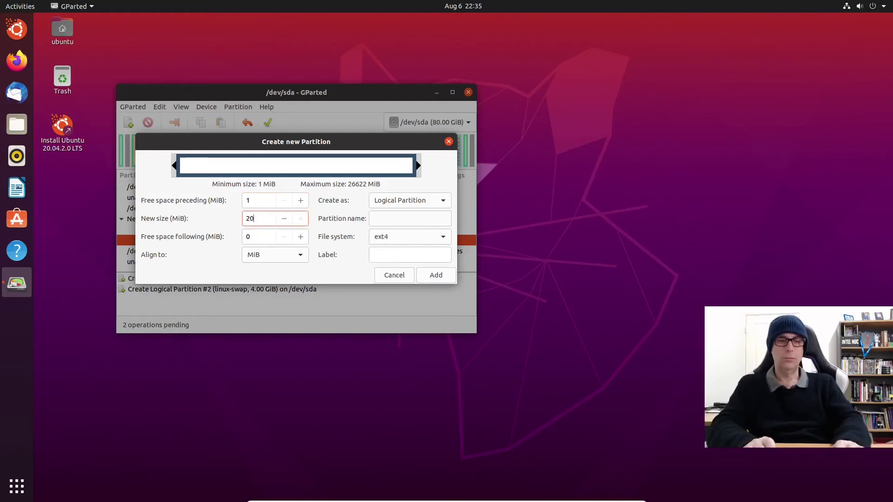
pyautogui.write('480')
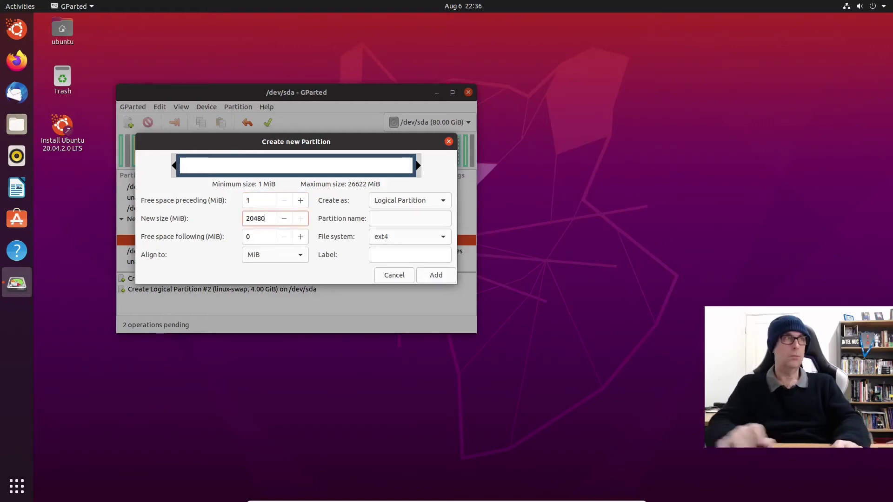
pyautogui.press('Return')
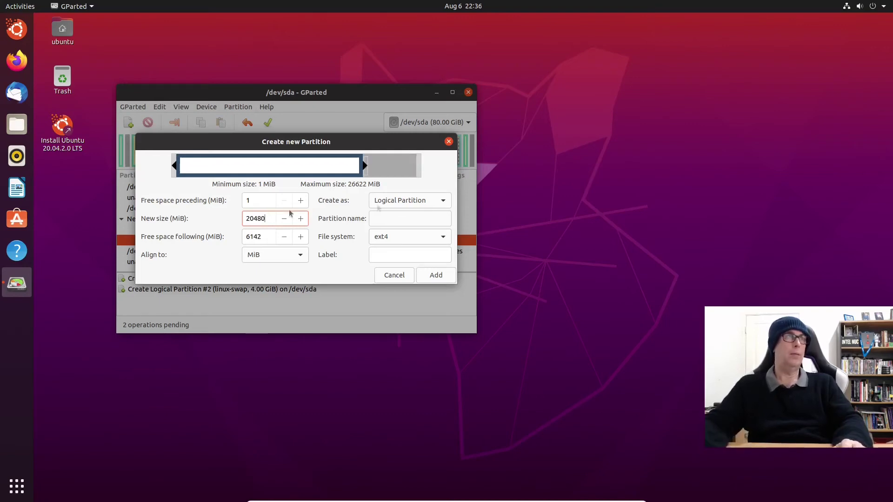
pyautogui.click(401, 252)
pyautogui.write('Root')
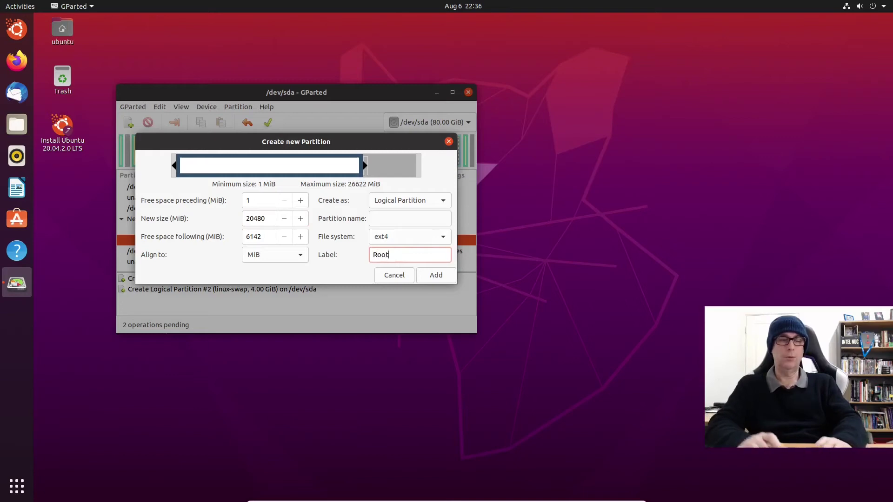
pyautogui.click(435, 274)
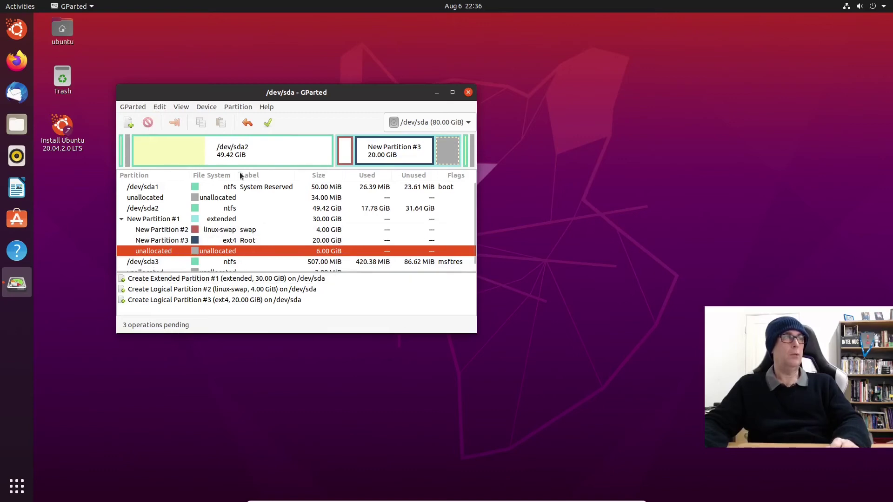
# Step: Add a 6 GiB ext4 partition labelled 'Home' in the remaining space and apply all four operations
pyautogui.click(236, 107)
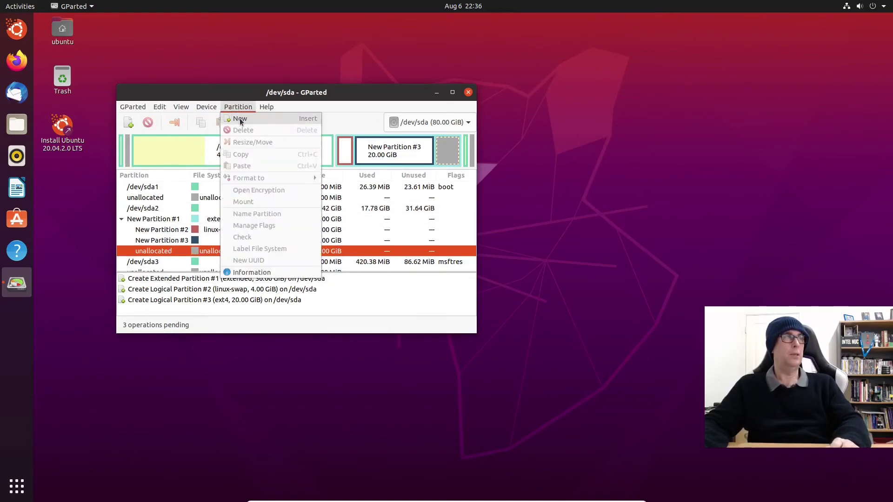
pyautogui.click(239, 118)
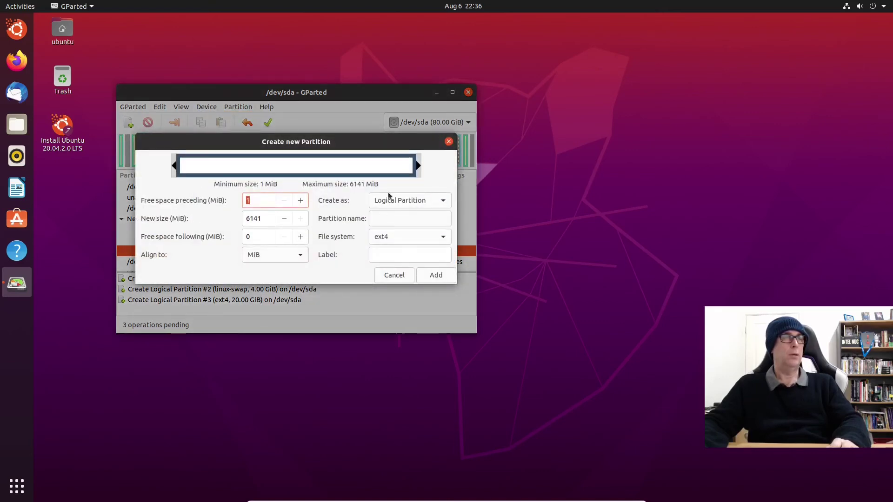
pyautogui.click(398, 252)
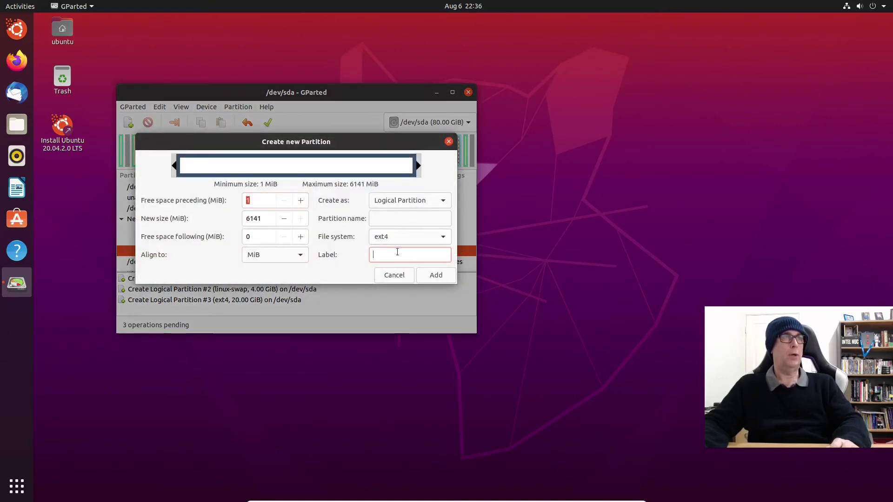
pyautogui.write('H')
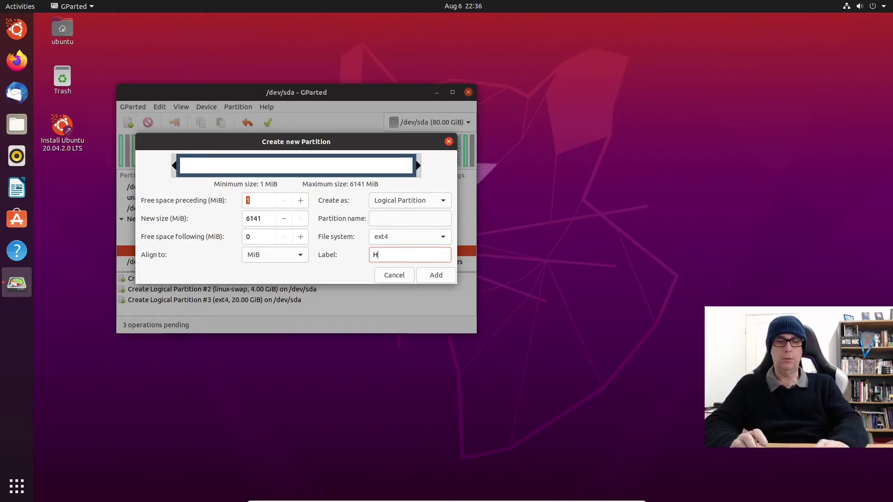
pyautogui.write('ome')
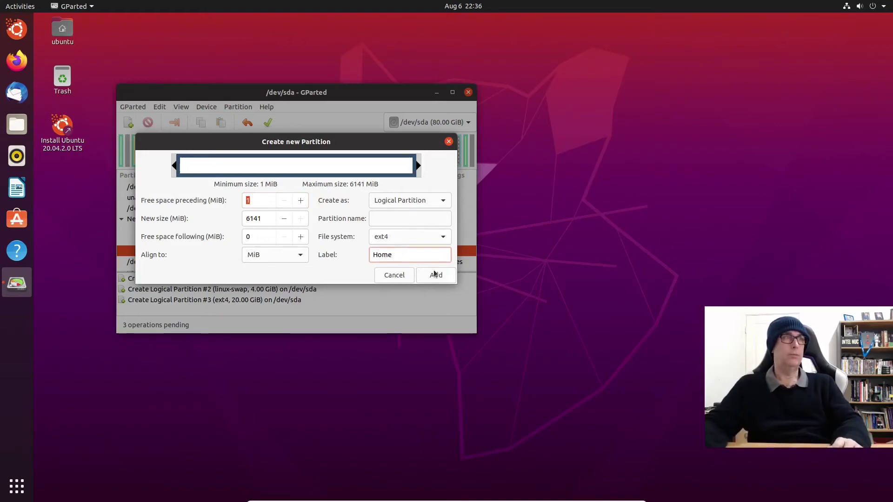
pyautogui.click(434, 275)
pyautogui.click(268, 124)
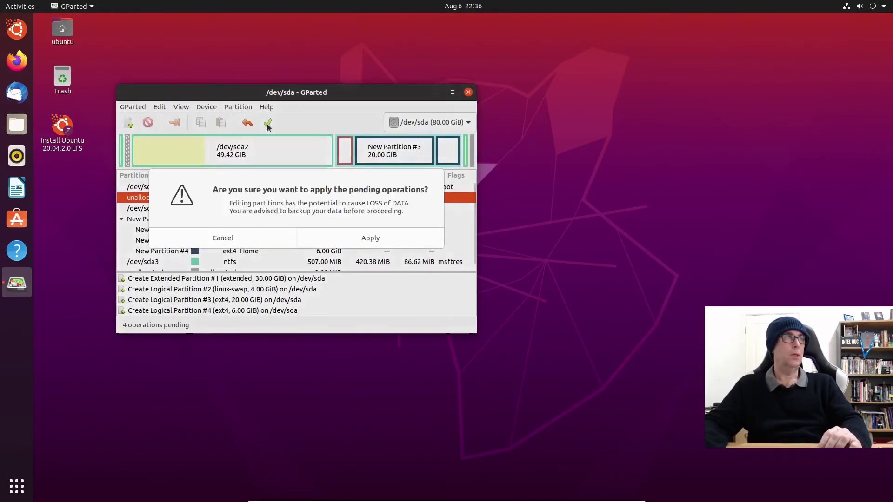
# Step: Confirm writing the operations to disk, close the report, and check the swap, Root and Home partitions
pyautogui.click(389, 238)
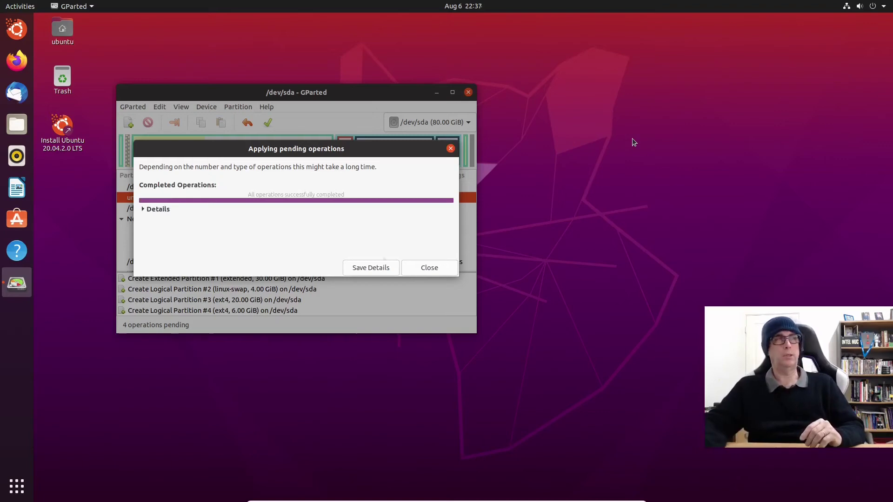
pyautogui.click(430, 268)
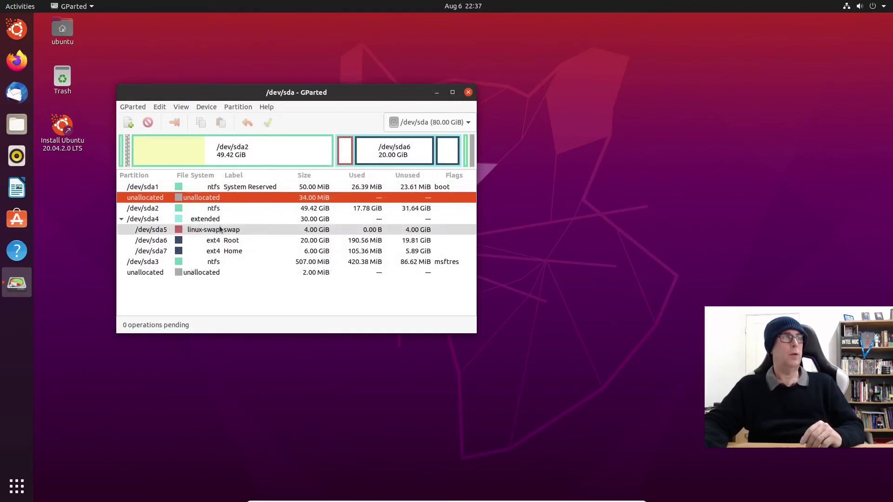
pyautogui.rightClick(220, 228)
pyautogui.click(584, 182)
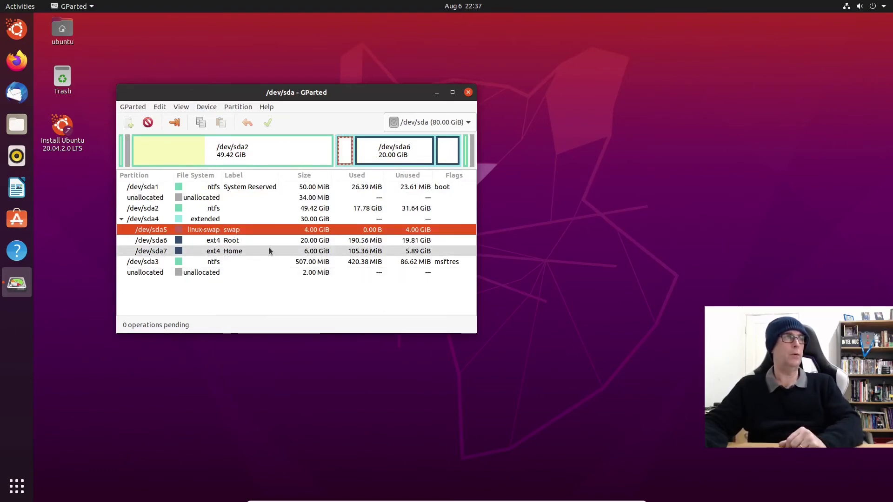
# Step: Check the flags on the /dev/sda6 Root partition without changing them, then close GParted
pyautogui.click(230, 241)
pyautogui.rightClick(229, 242)
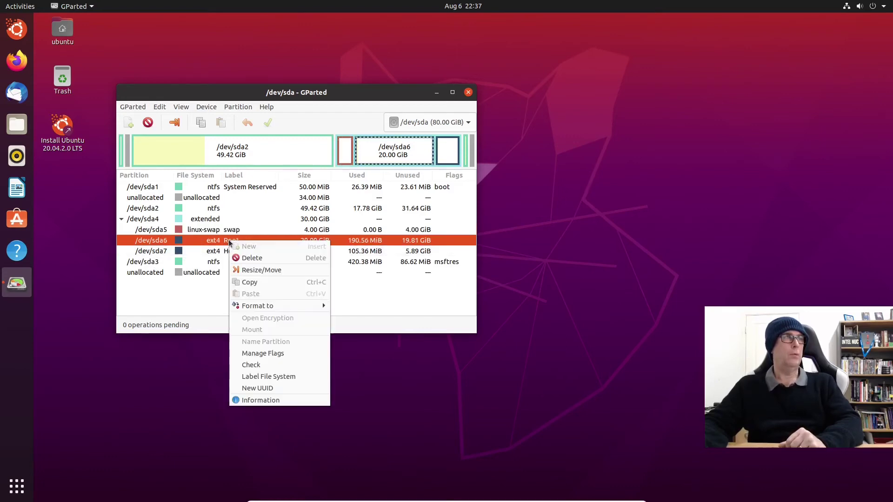
pyautogui.click(263, 354)
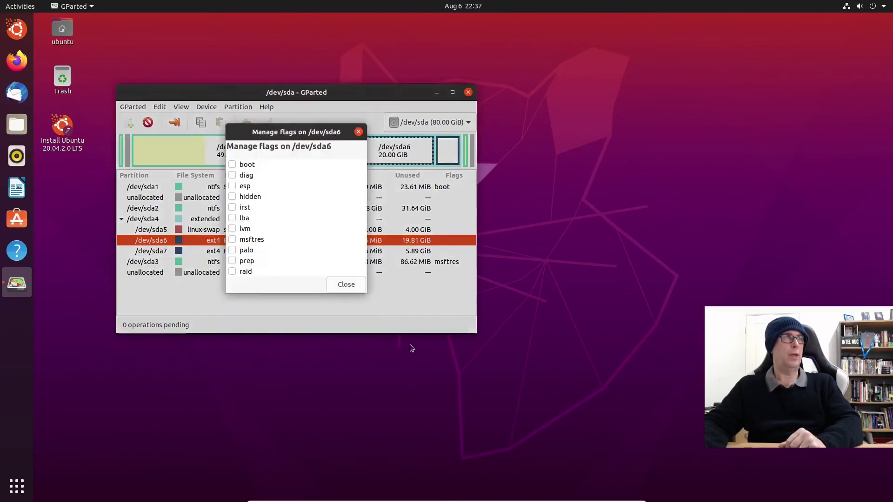
pyautogui.click(345, 284)
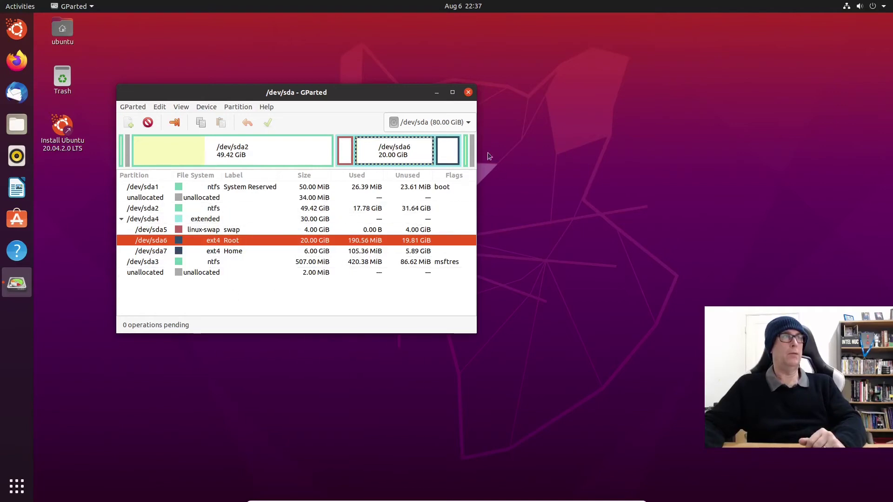
pyautogui.click(468, 92)
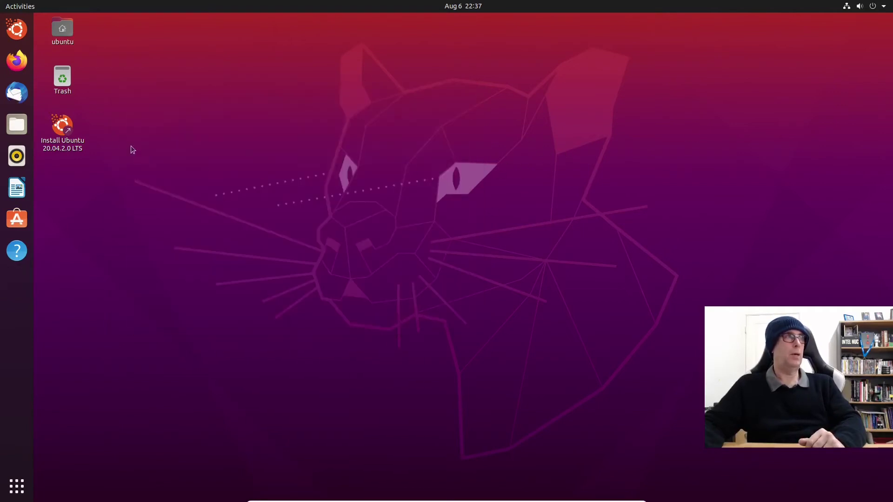
# Step: Launch Install Ubuntu; accept English, English (US) keyboard, and normal installation with updates and third-party software
pyautogui.doubleClick(62, 127)
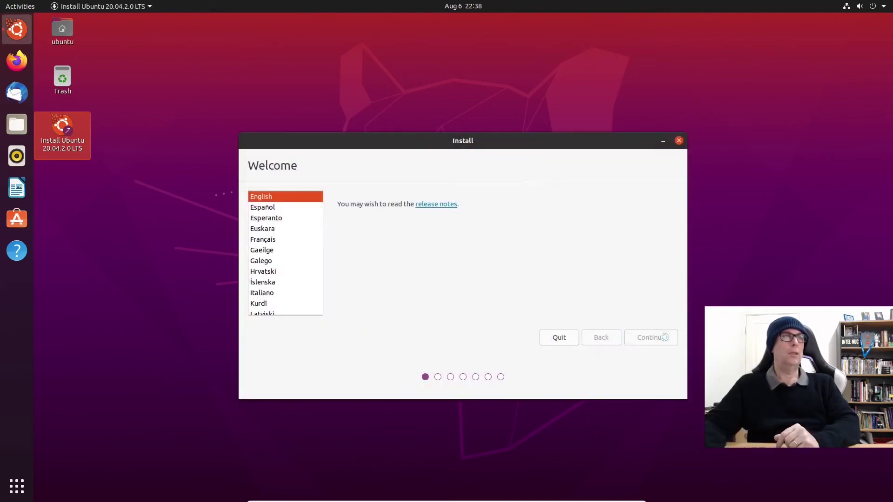
pyautogui.click(650, 337)
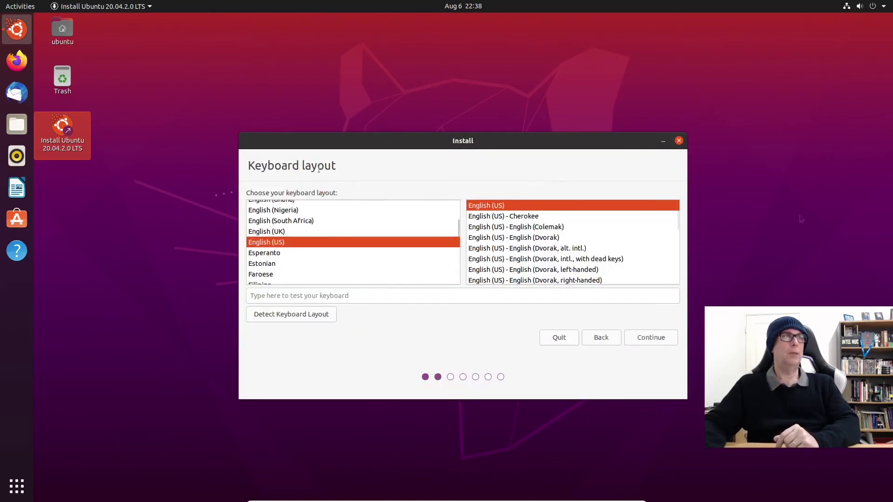
pyautogui.click(664, 337)
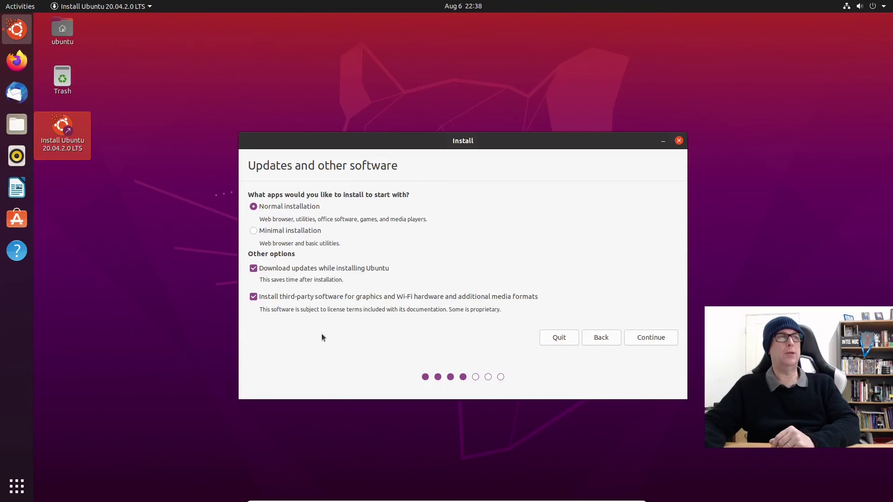
pyautogui.click(664, 340)
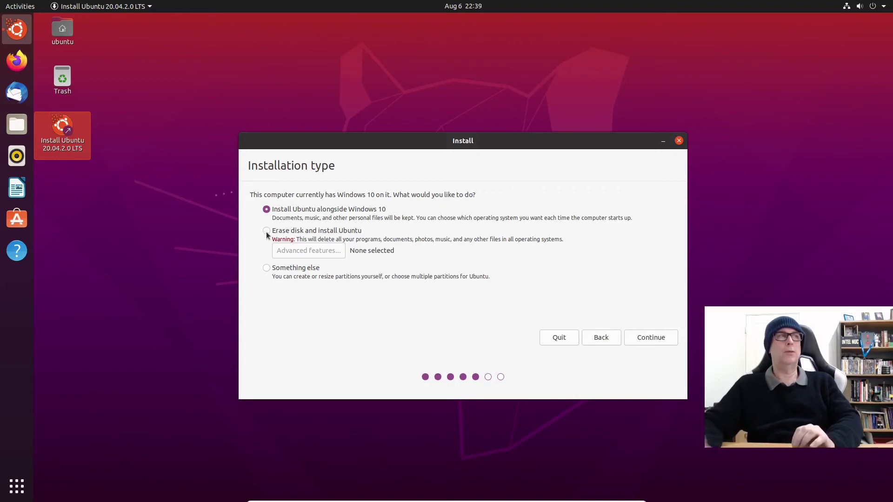
# Step: Choose 'Something else' for installation type and select /dev/sda6 in the partition table
pyautogui.click(266, 269)
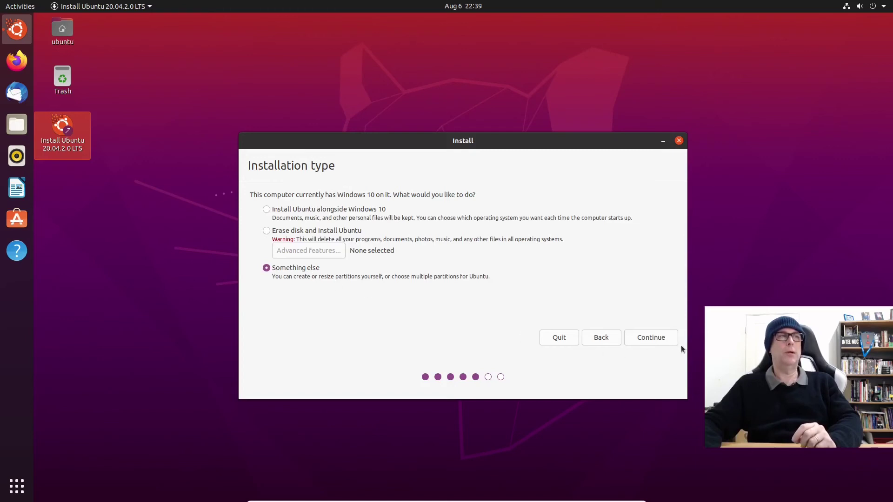
pyautogui.click(666, 338)
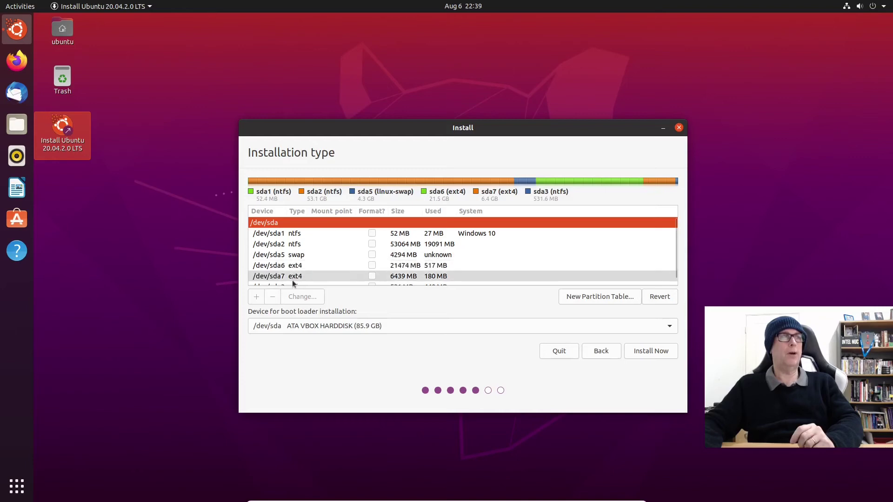
pyautogui.scroll(-1, 444, 256)
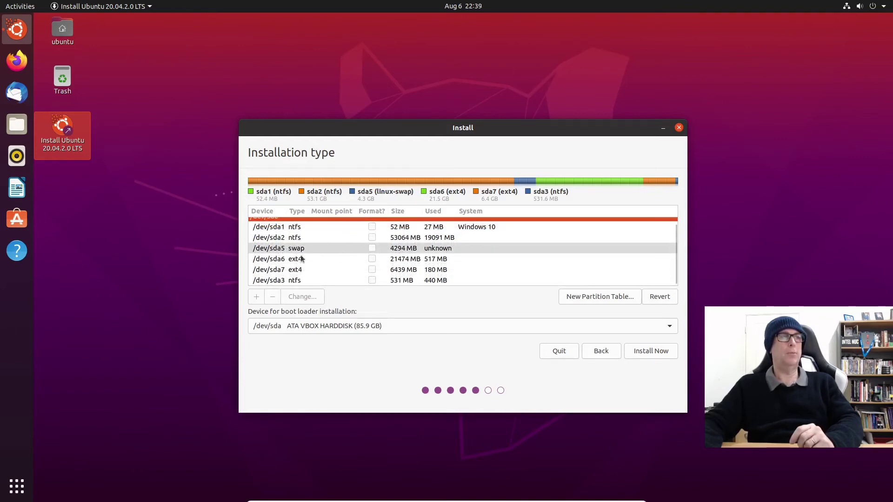
pyautogui.click(279, 260)
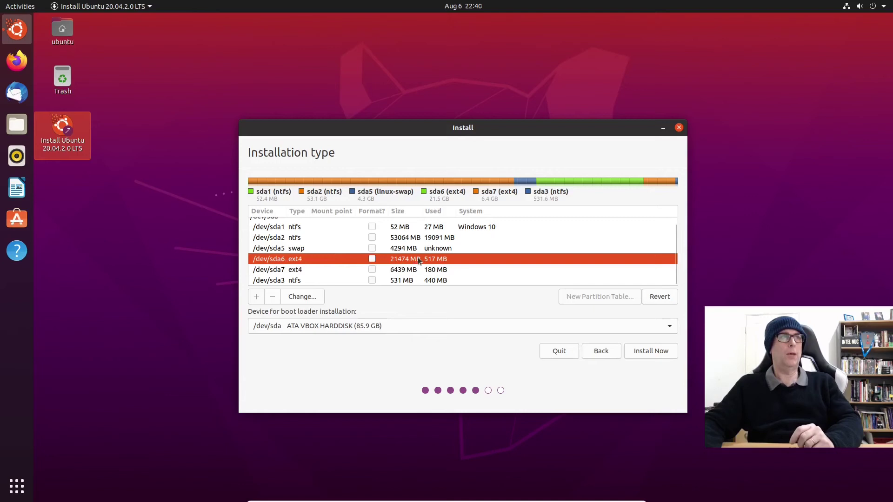
# Step: Set /dev/sda6 to Ext4 journaling file system, formatted, with mount point /
pyautogui.click(301, 298)
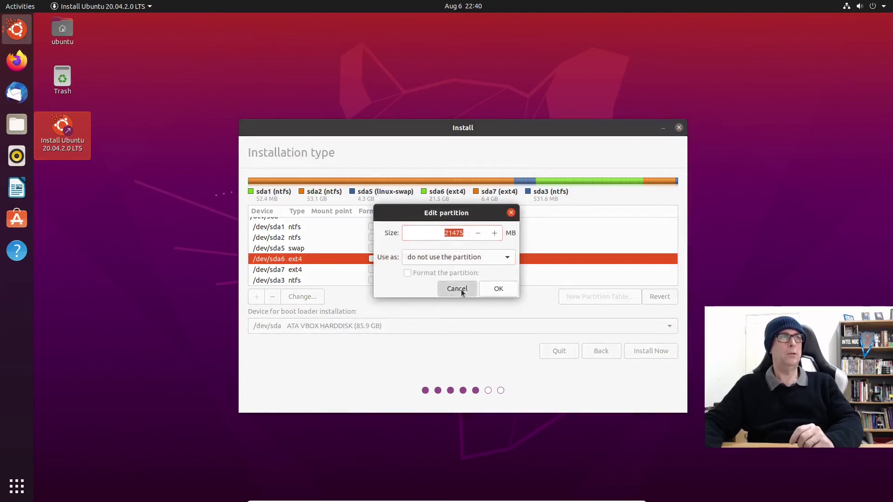
pyautogui.click(457, 289)
pyautogui.doubleClick(285, 260)
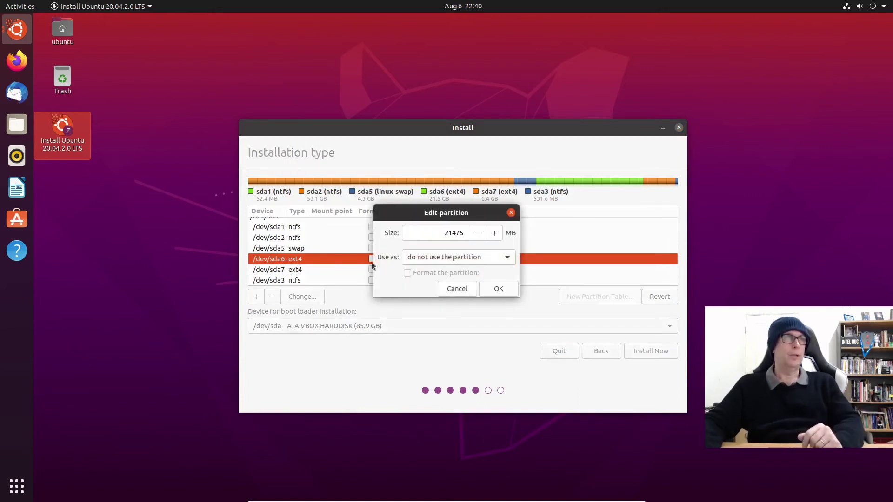
pyautogui.click(507, 257)
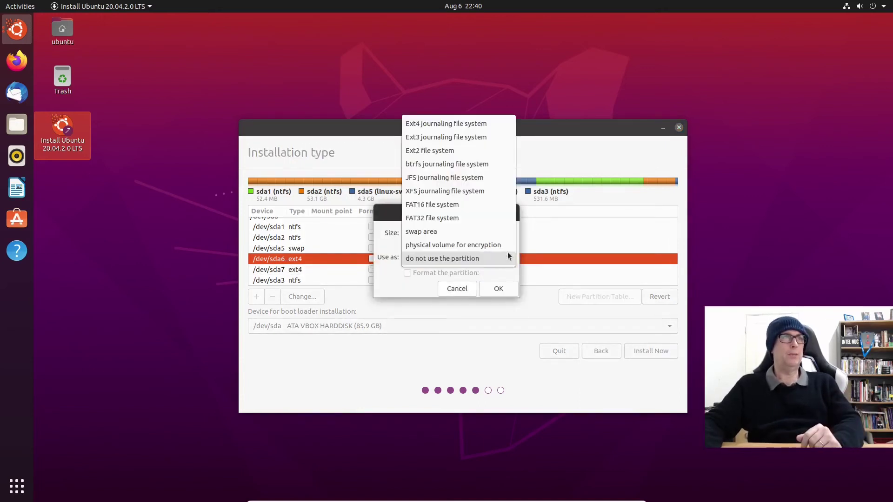
pyautogui.click(452, 123)
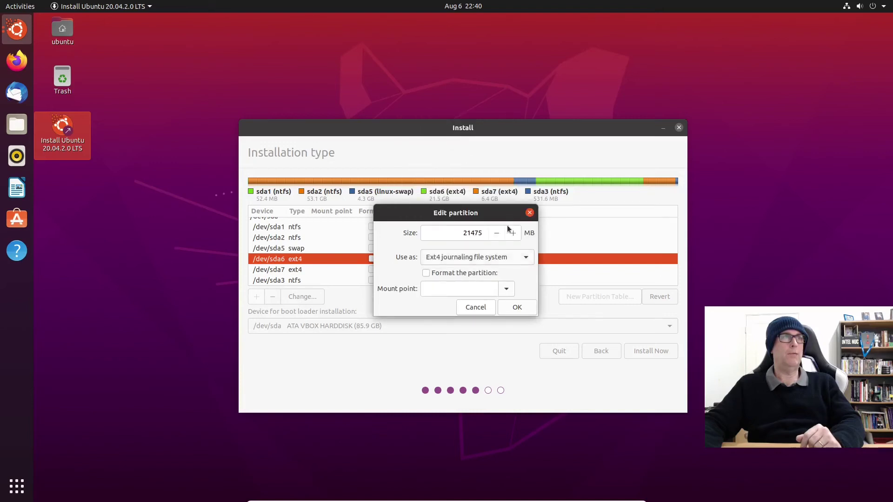
pyautogui.click(427, 273)
pyautogui.click(504, 290)
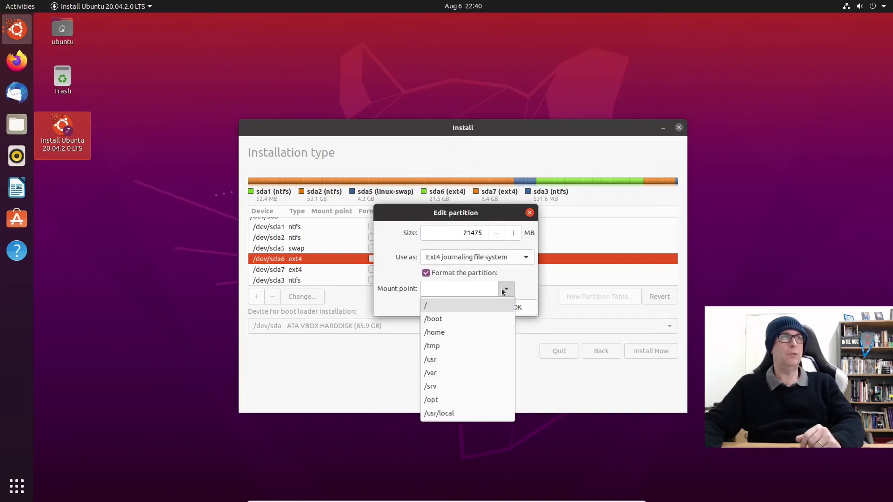
pyautogui.click(436, 307)
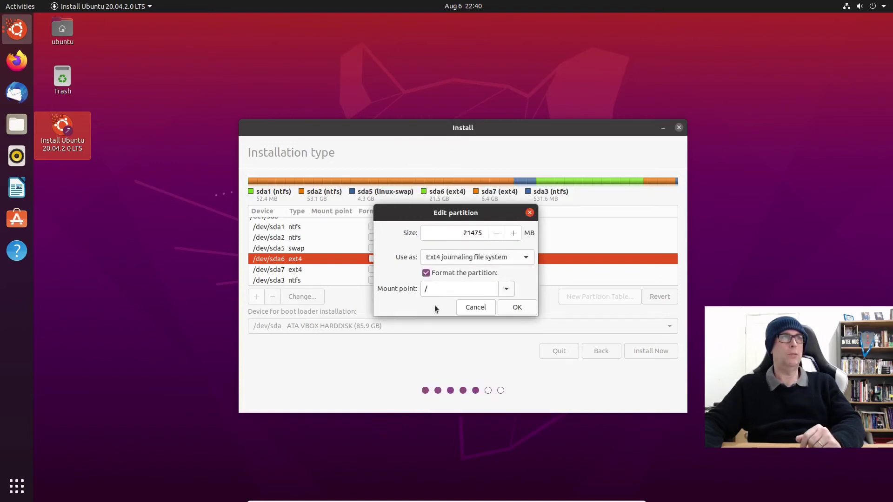
pyautogui.click(517, 308)
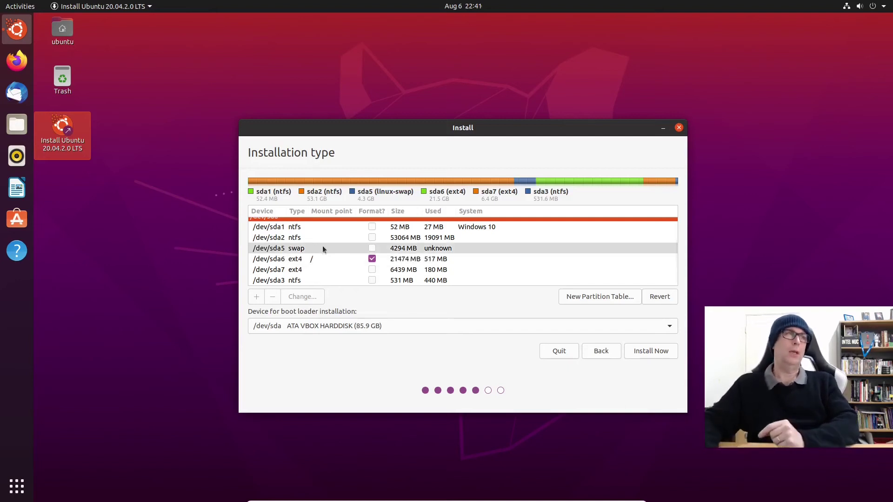
# Step: Set /dev/sda7 to Ext4 journaling file system with mount point /home
pyautogui.doubleClick(291, 270)
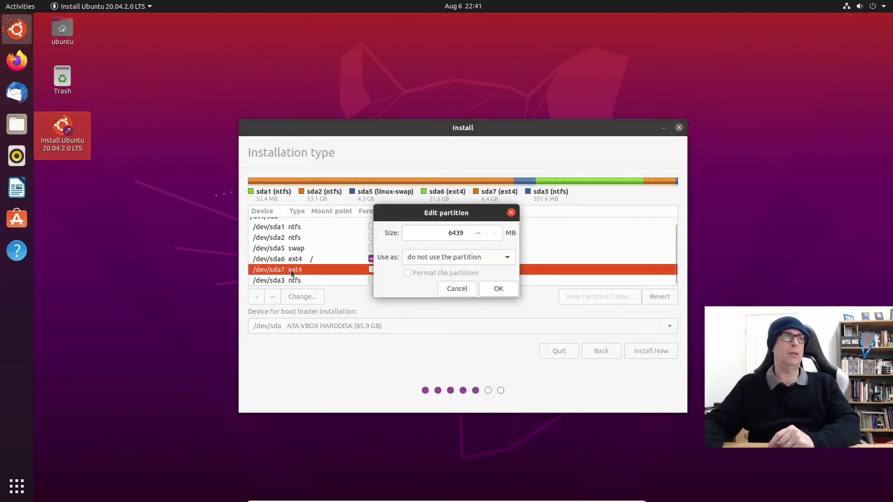
pyautogui.click(458, 289)
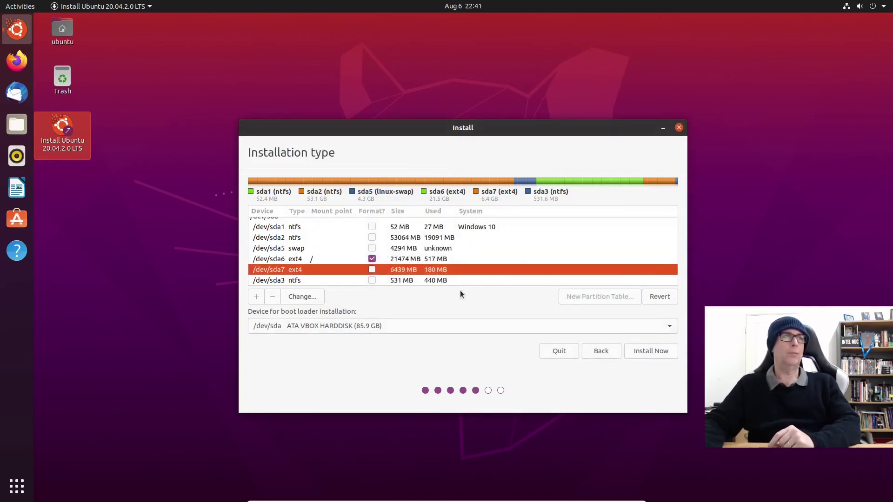
pyautogui.click(302, 297)
pyautogui.click(508, 256)
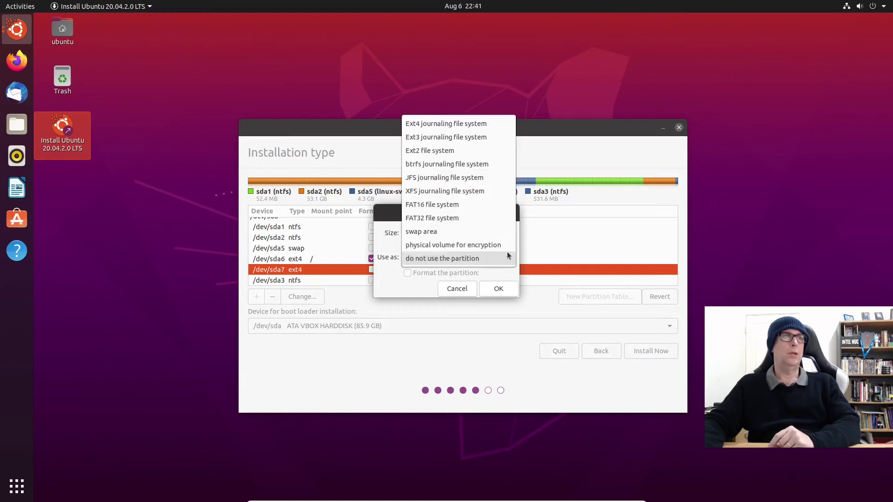
pyautogui.click(431, 122)
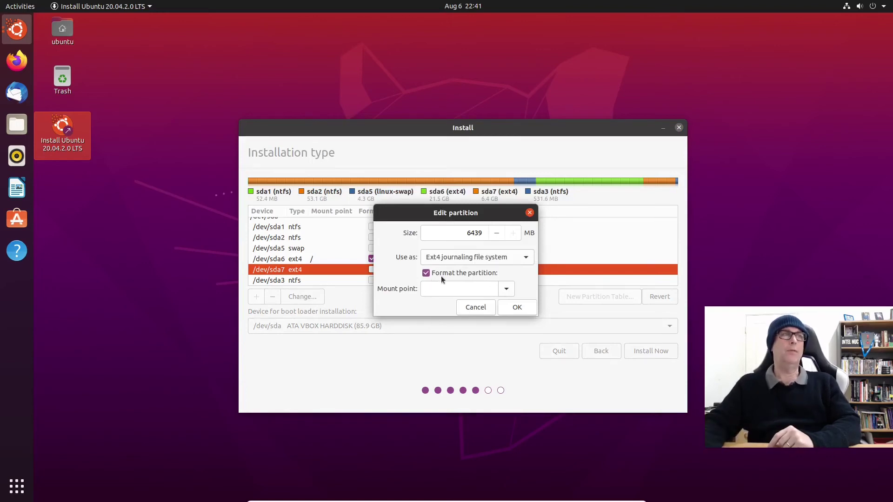
pyautogui.click(506, 289)
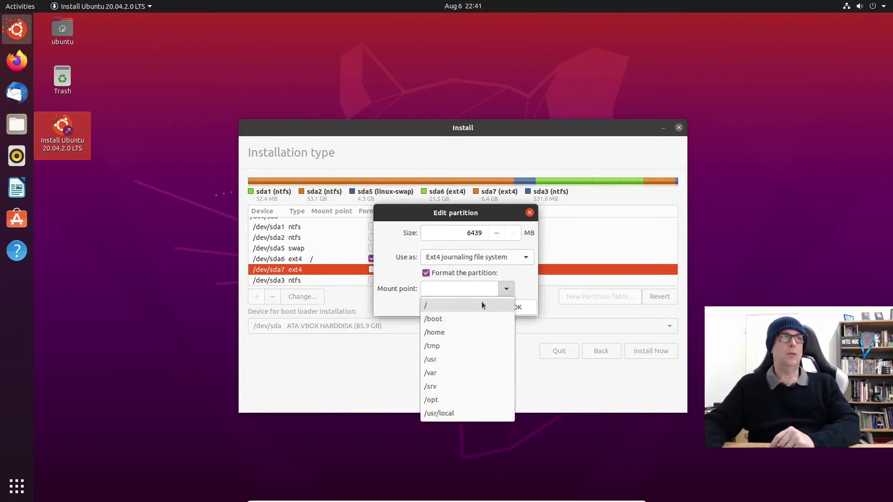
pyautogui.click(456, 332)
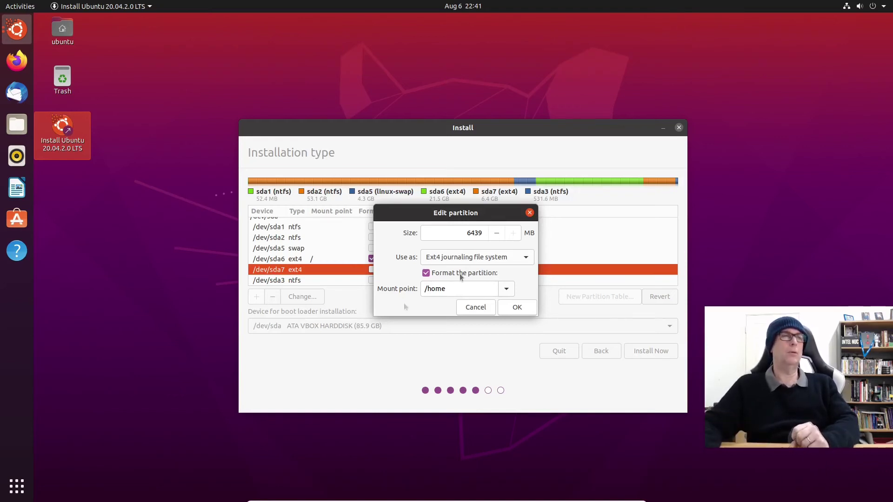
pyautogui.click(517, 307)
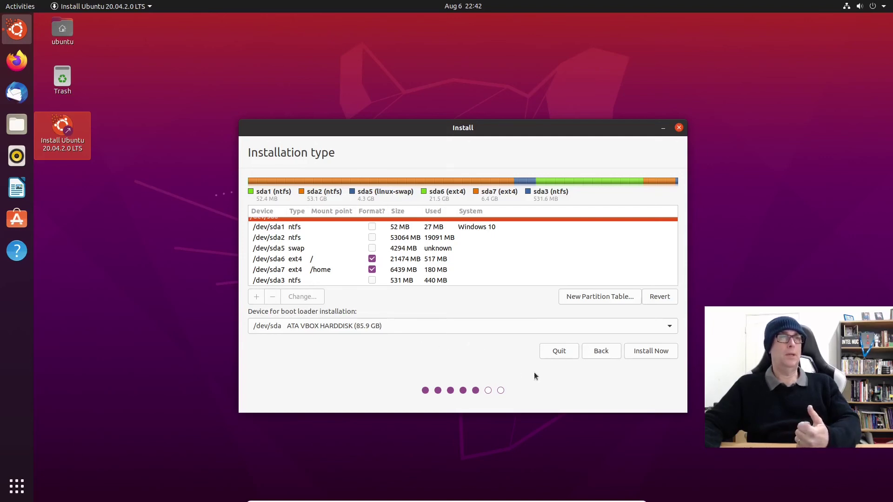
# Step: Install Now, confirm writing the partition changes to disk, and keep Perth as the location
pyautogui.click(663, 352)
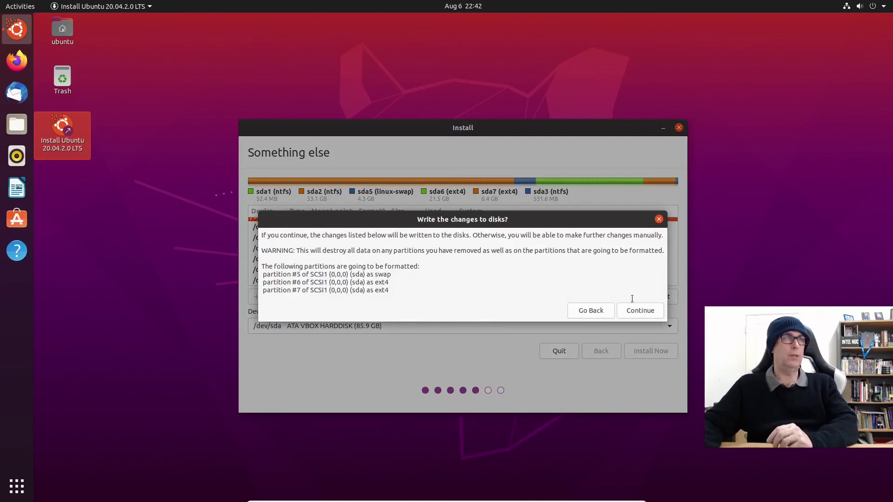
pyautogui.click(646, 312)
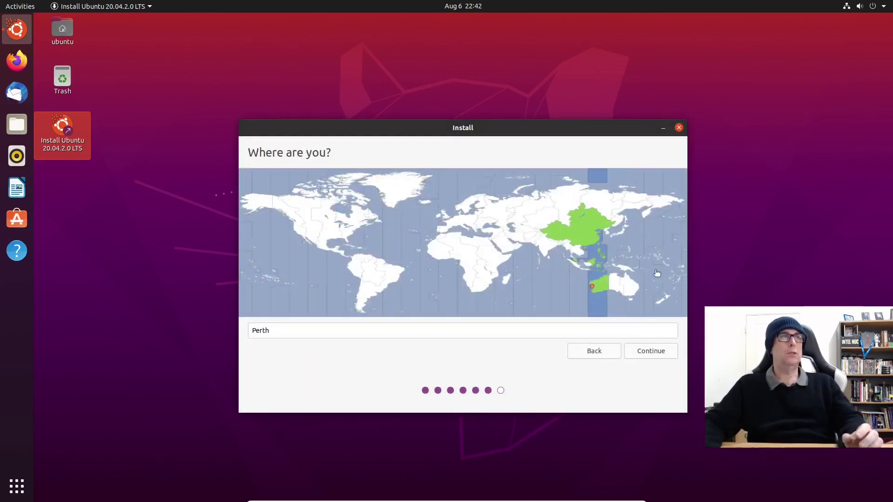
pyautogui.click(669, 355)
# Step: Enter the user's name, computer name ubuntu-20.04-L-vm and a confirmed password, then restart after installation
pyautogui.write('C')
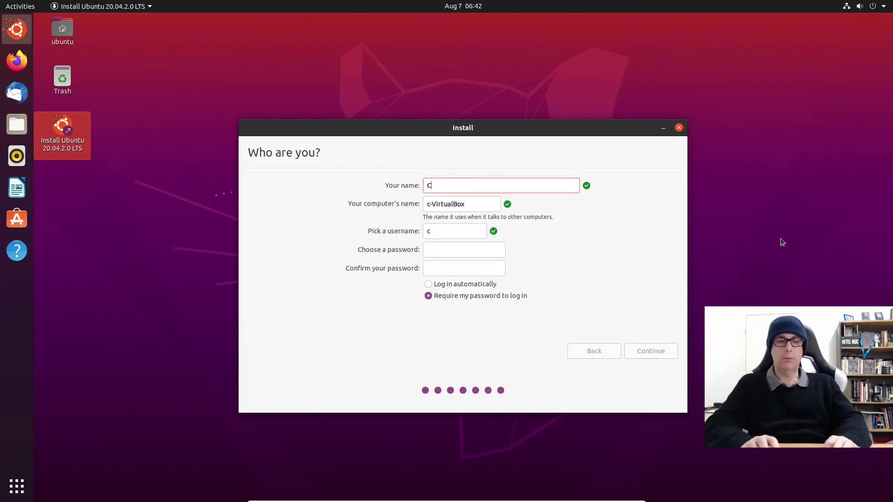
pyautogui.write('olin Br')
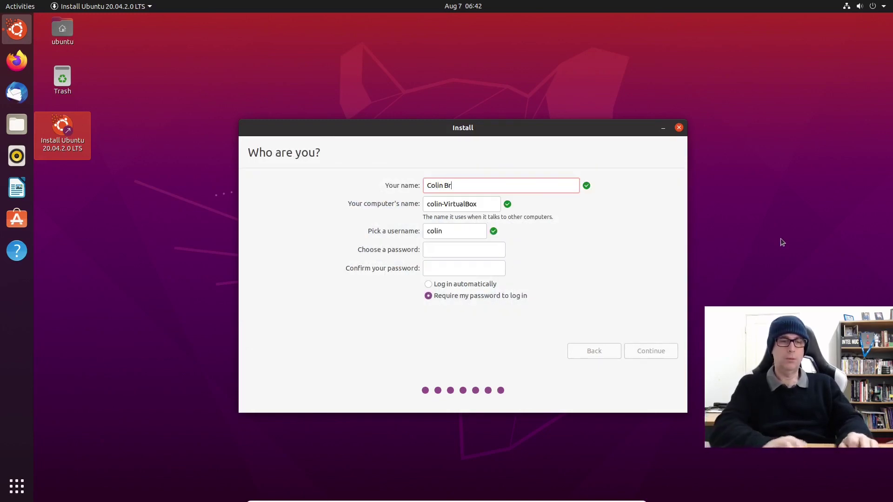
pyautogui.write('ash')
pyautogui.press('Tab')
pyautogui.write('ubuntu-')
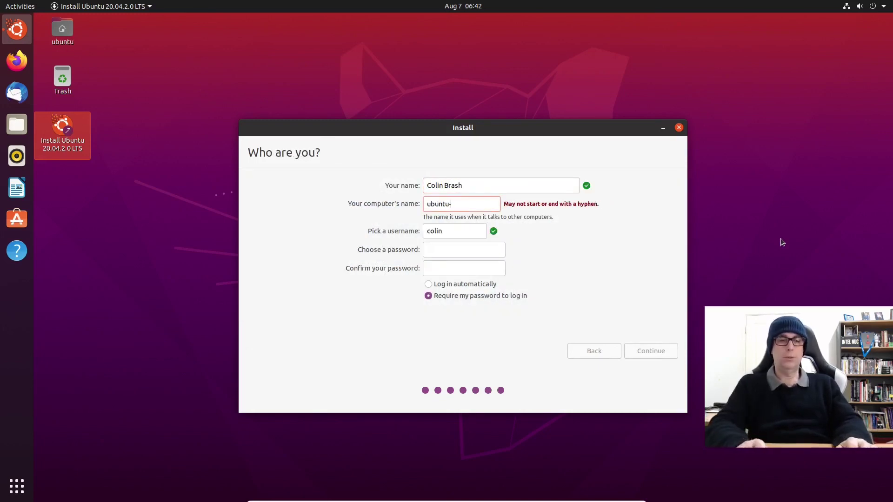
pyautogui.write('20.')
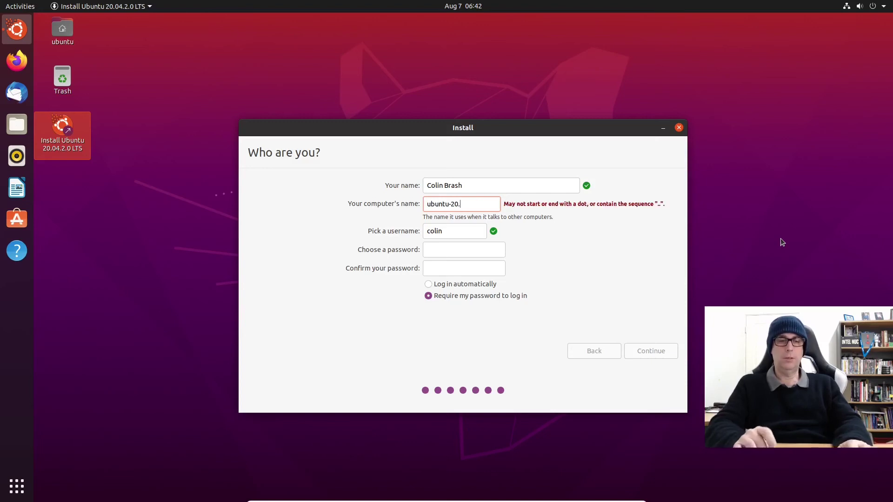
pyautogui.write('04-')
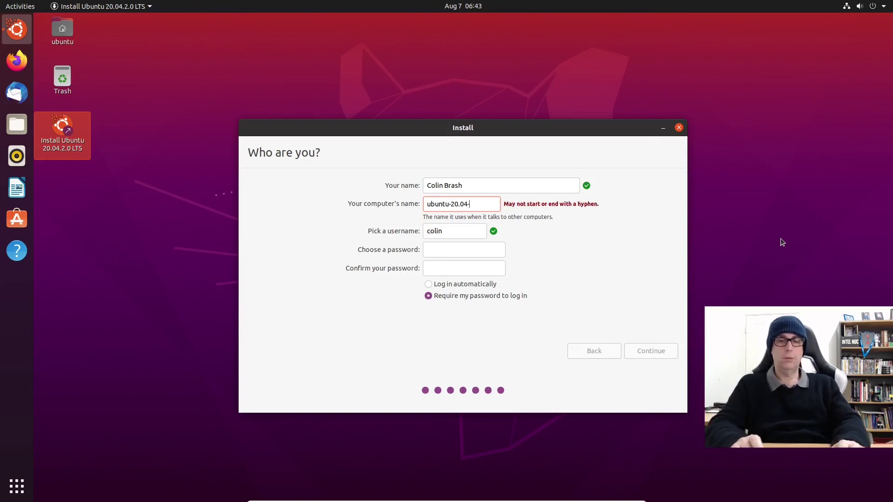
pyautogui.write('L-vm')
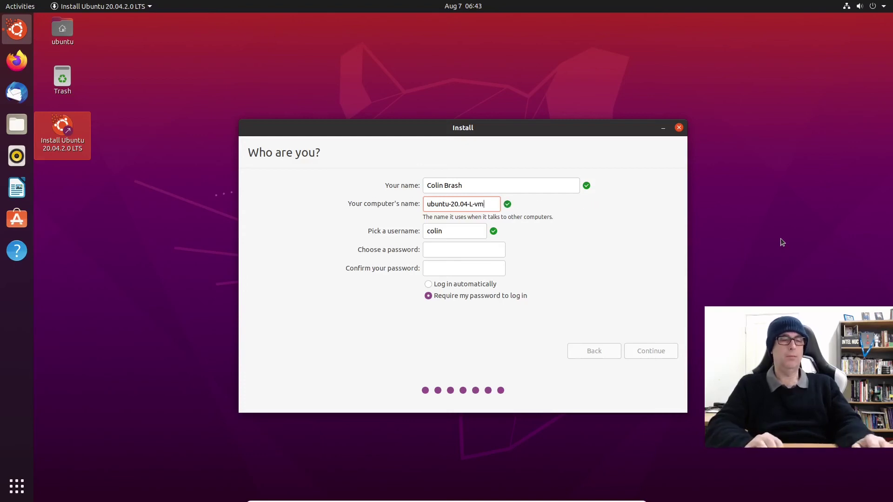
pyautogui.press('Tab')
pyautogui.press('Tab')
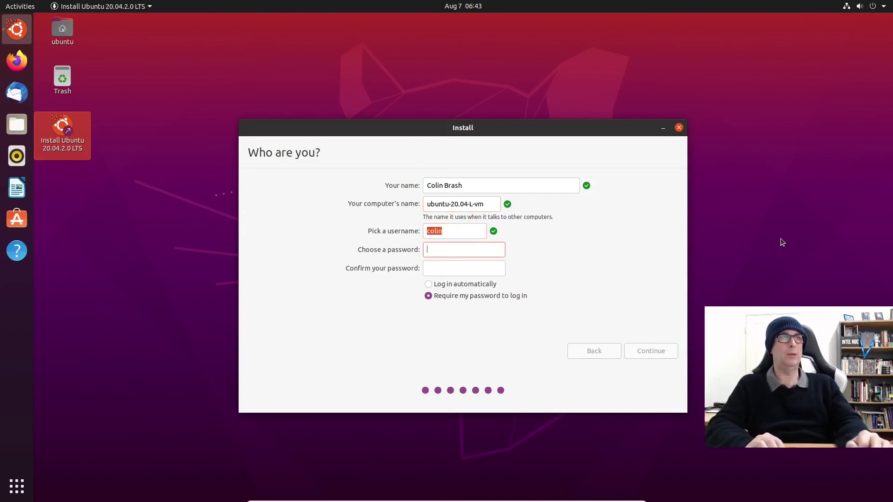
pyautogui.write('••••••')
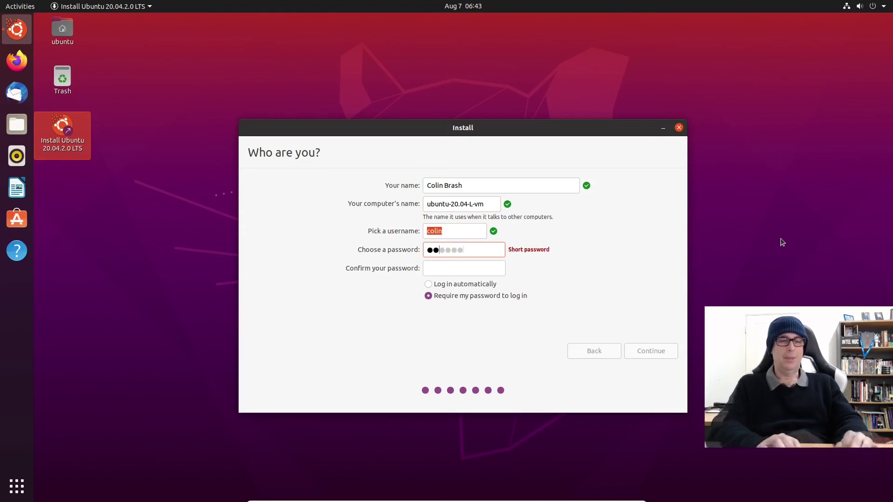
pyautogui.press('Tab')
pyautogui.write('••••••')
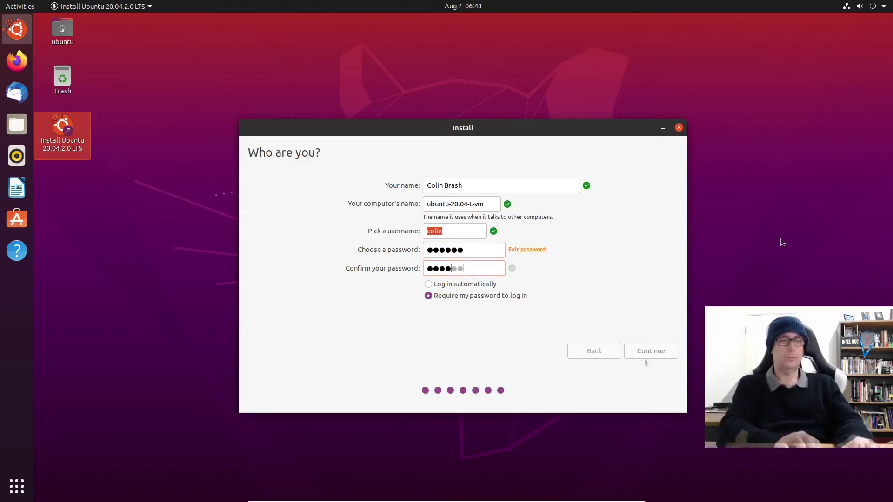
pyautogui.click(651, 352)
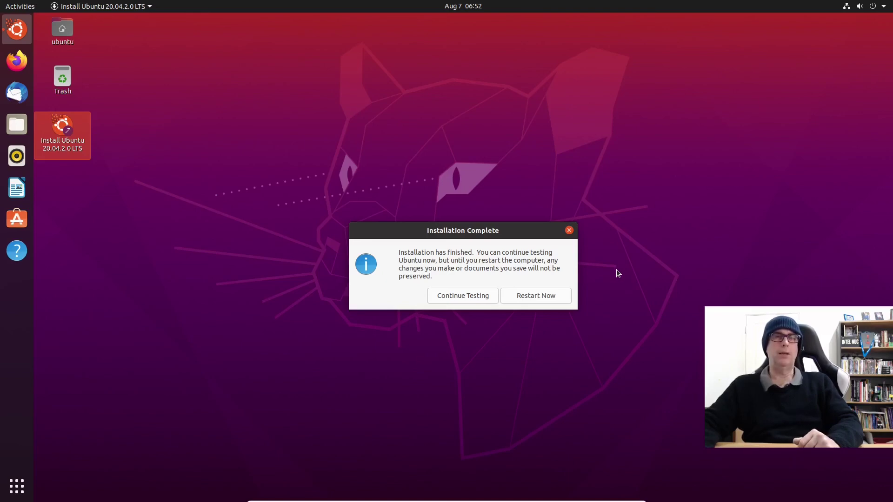
pyautogui.click(551, 300)
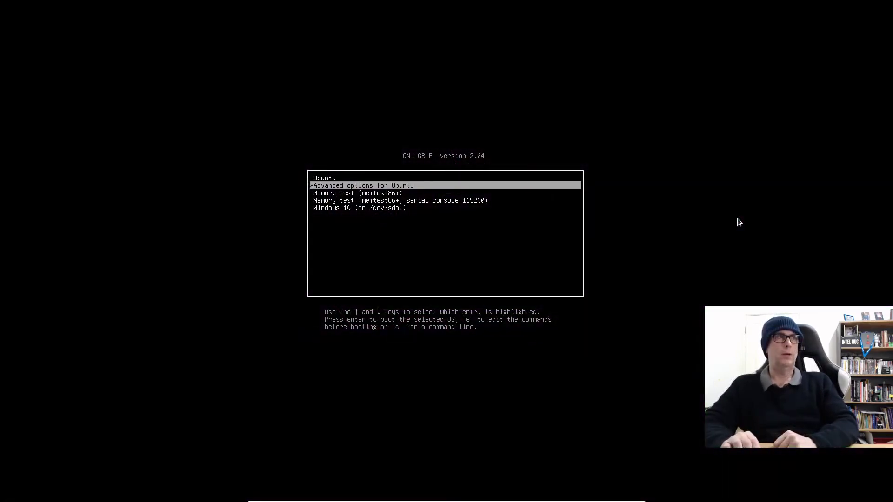
# Step: Boot the Ubuntu entry from the GRUB menu and log in with the account password
pyautogui.press('Down')
pyautogui.press('Down')
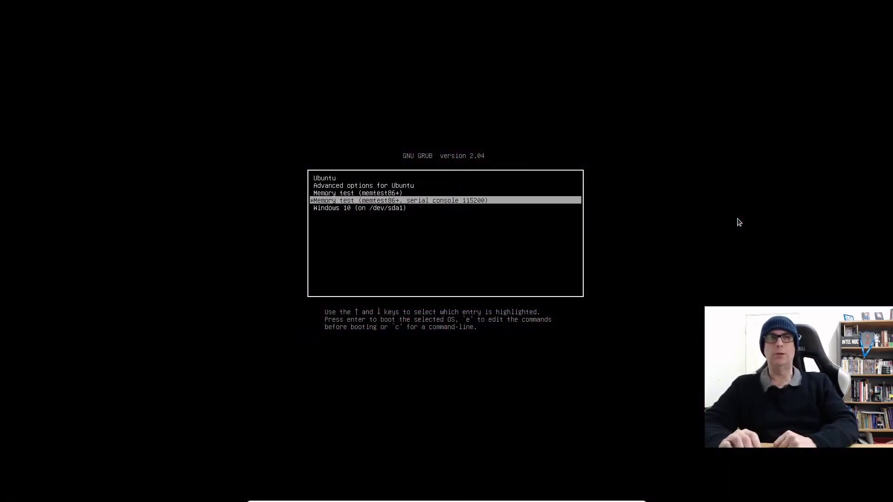
pyautogui.press('Down')
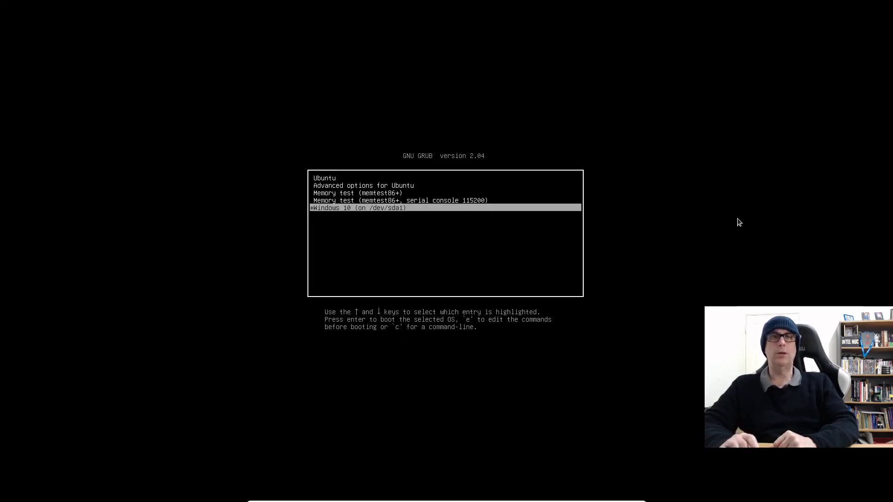
pyautogui.press('Up')
pyautogui.press('Up')
pyautogui.press('Up')
pyautogui.press('Up')
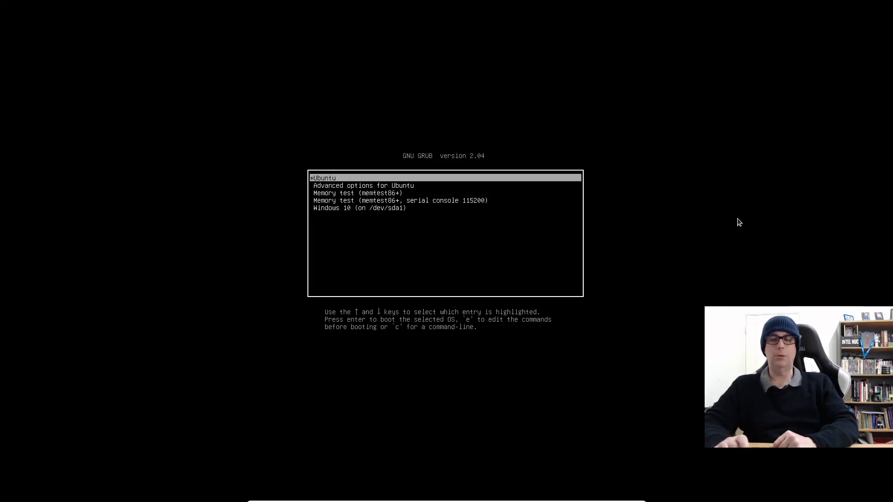
pyautogui.press('Return')
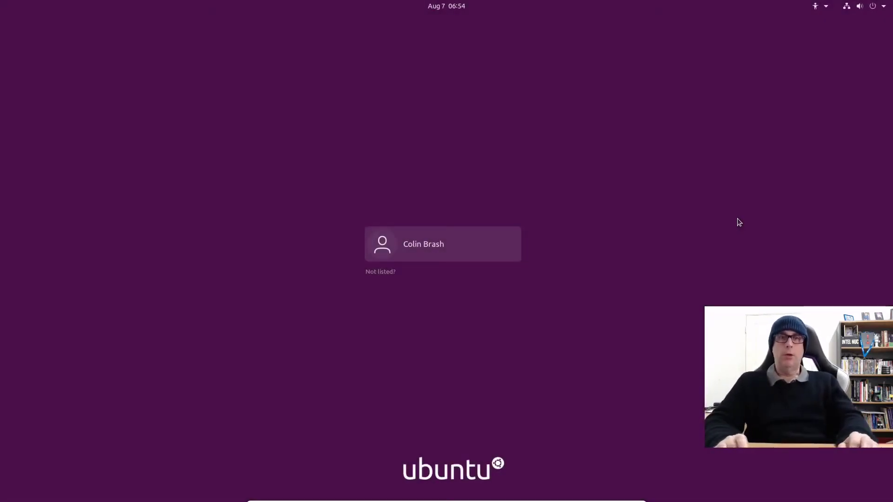
pyautogui.press('Return')
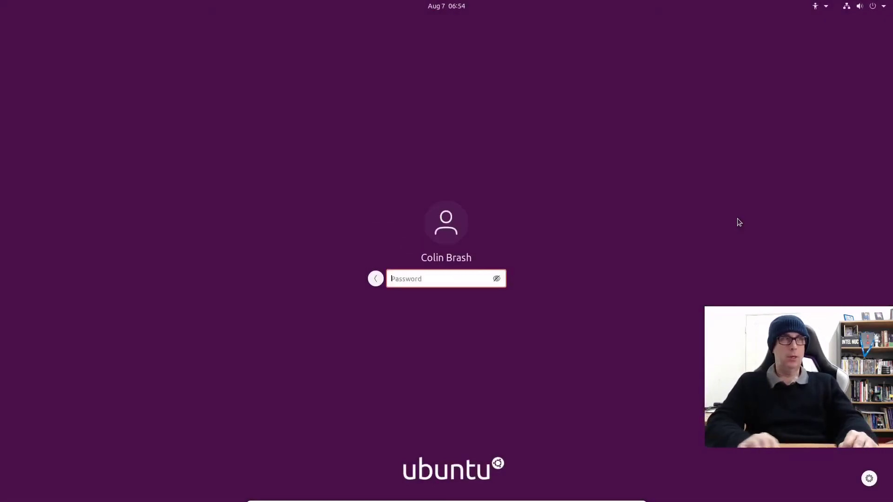
pyautogui.write('●●●●●●')
pyautogui.press('Return')
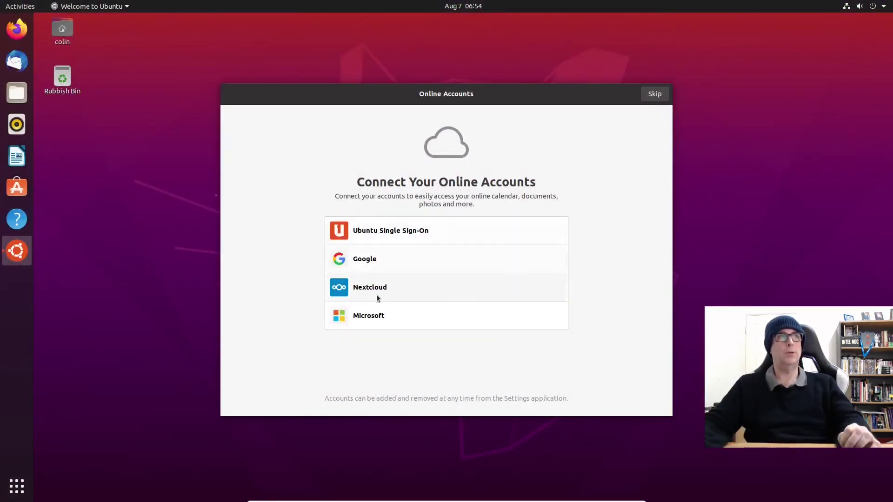
# Step: Skip online accounts and Livepatch, choose 'No, don't send system info', and finish the welcome tour
pyautogui.click(655, 94)
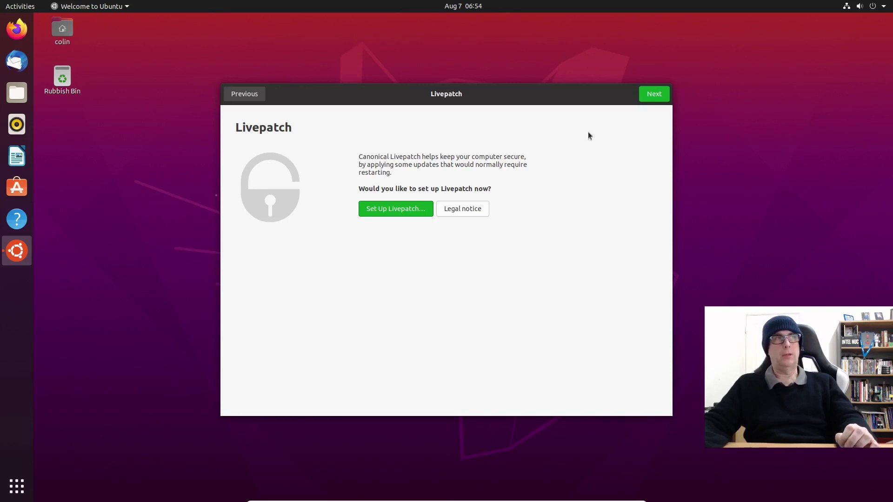
pyautogui.click(654, 93)
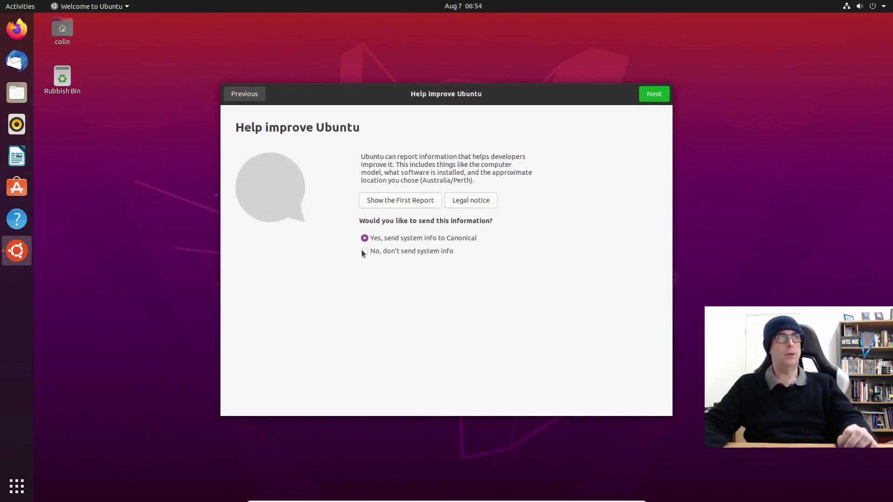
pyautogui.click(363, 252)
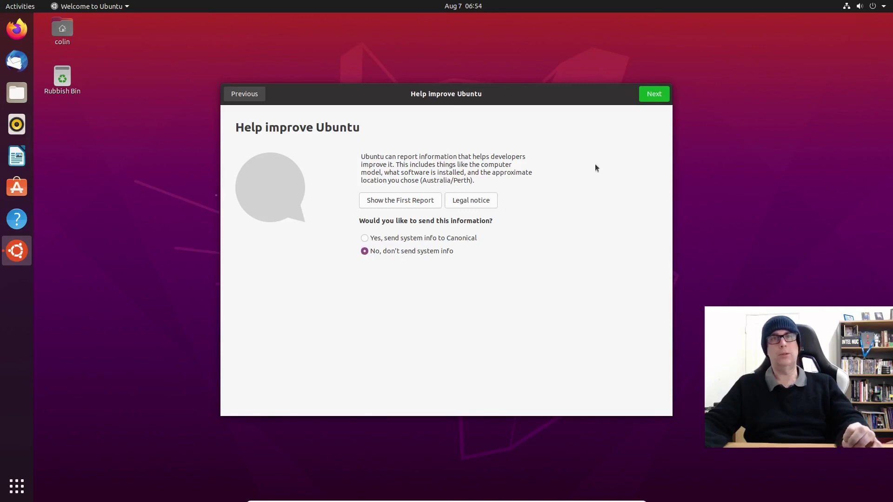
pyautogui.click(661, 94)
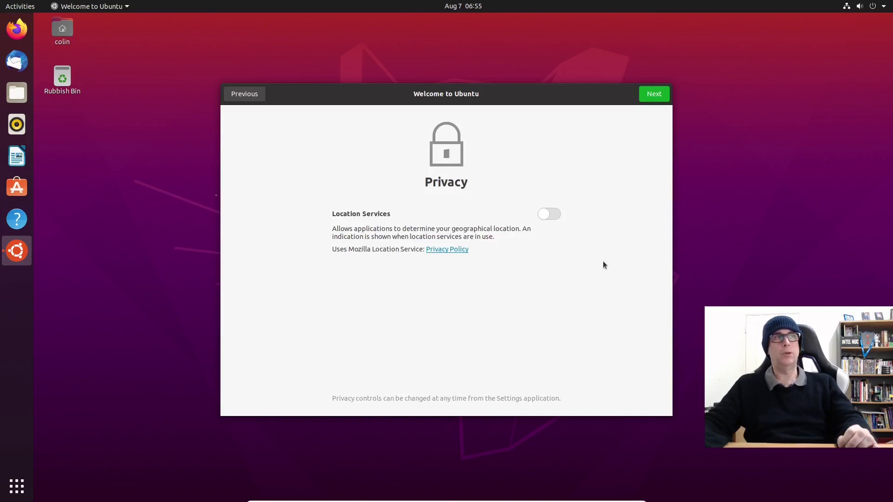
pyautogui.click(663, 95)
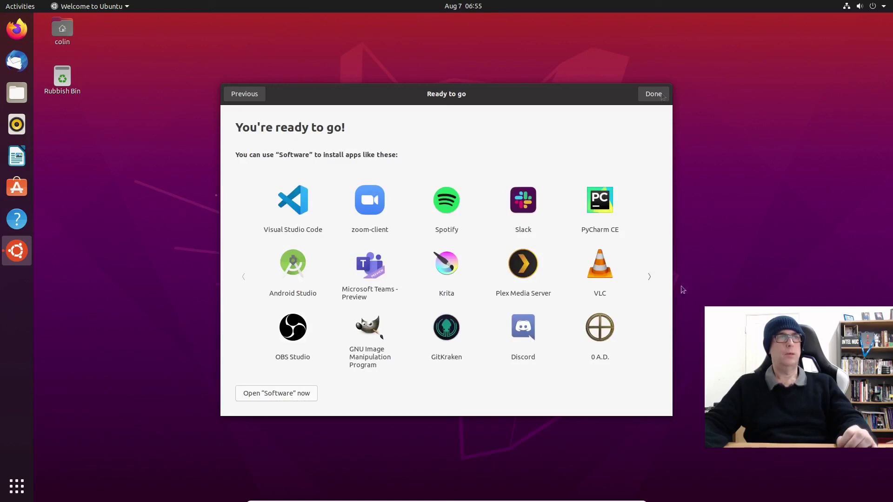
pyautogui.click(651, 275)
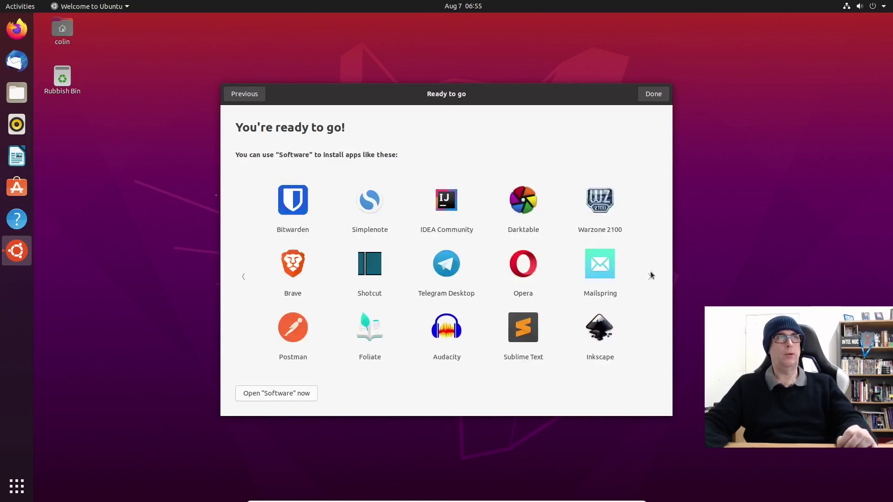
pyautogui.click(246, 277)
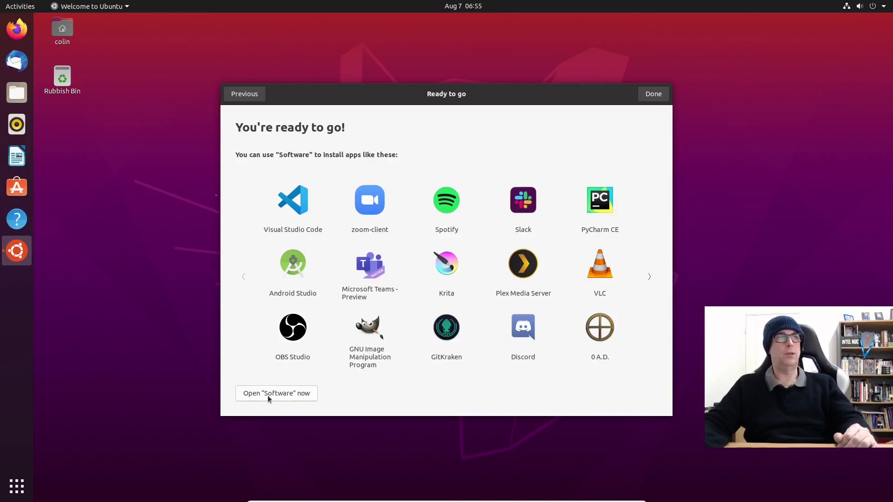
pyautogui.click(653, 94)
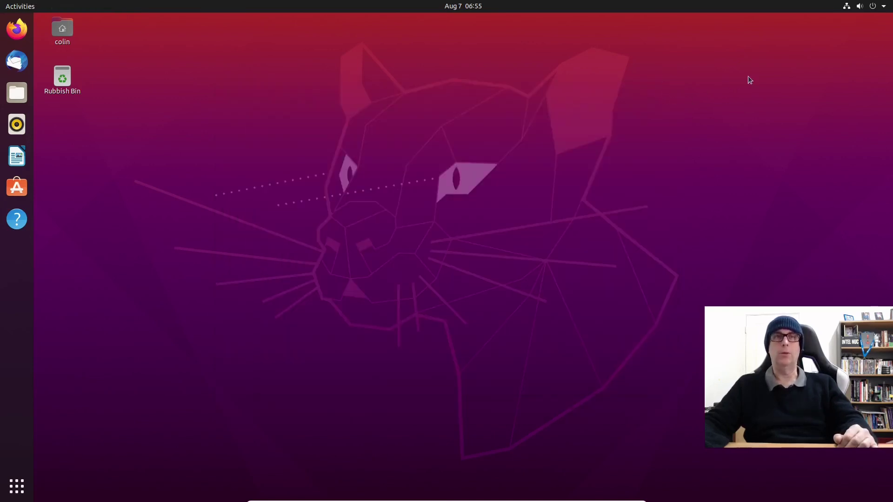
# Step: Restart Ubuntu from the system menu and boot the Windows 10 entry in GRUB
pyautogui.click(864, 10)
pyautogui.click(805, 104)
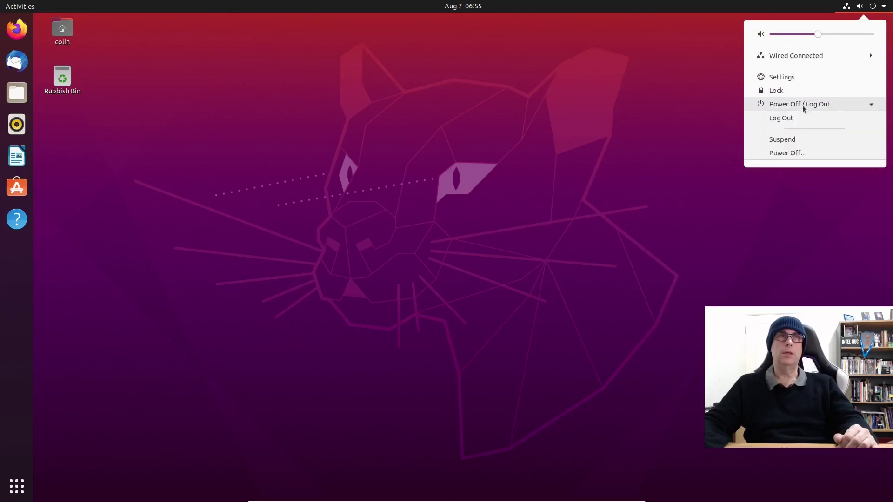
pyautogui.click(785, 153)
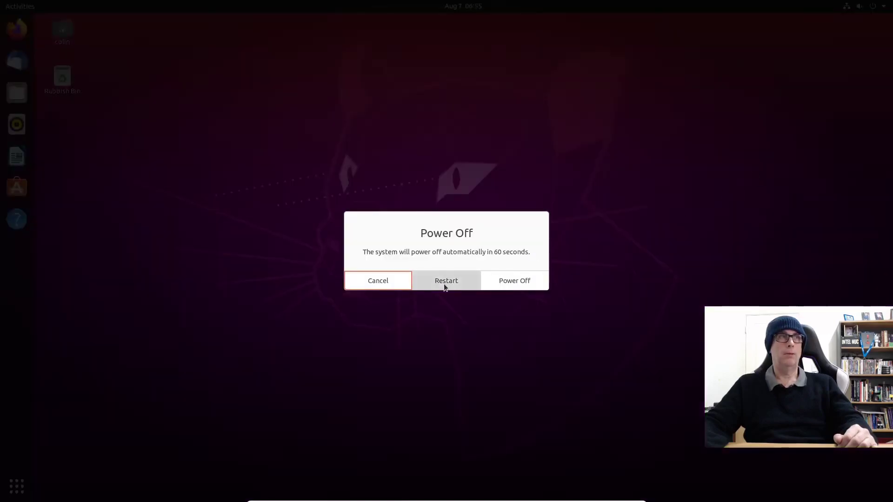
pyautogui.click(444, 285)
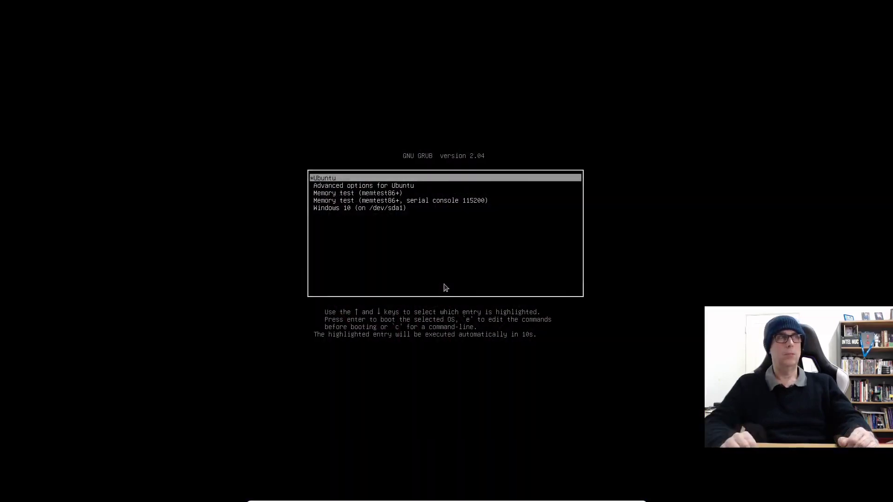
pyautogui.press('Down')
pyautogui.press('Down')
pyautogui.press('Down')
pyautogui.press('Down')
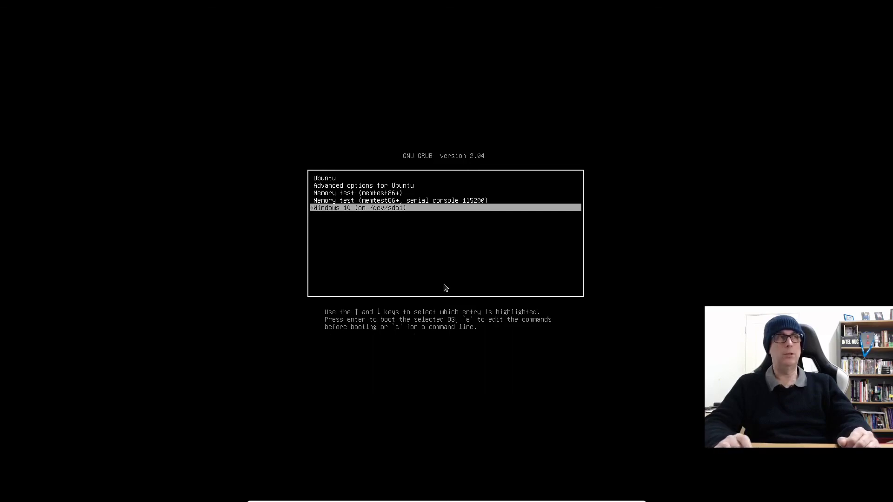
pyautogui.press('Return')
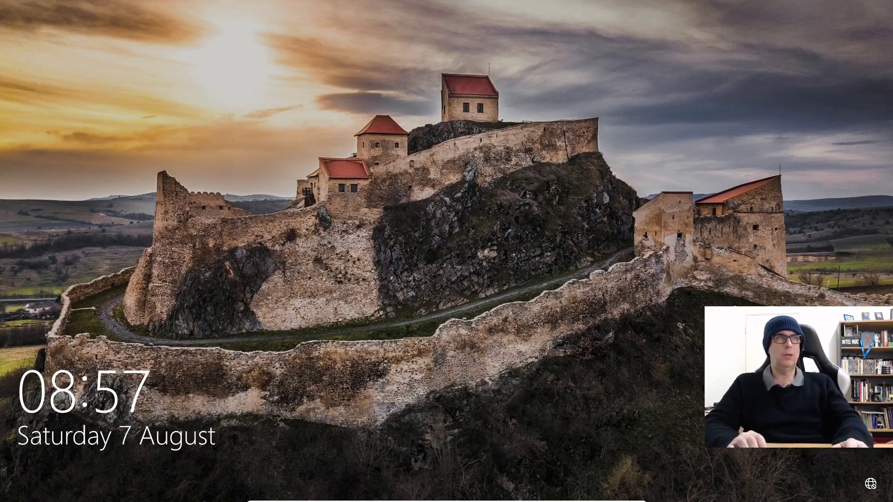
# Step: Get past the Windows 10 lock screen, then restart the computer from the Start menu's power button
pyautogui.press('Return')
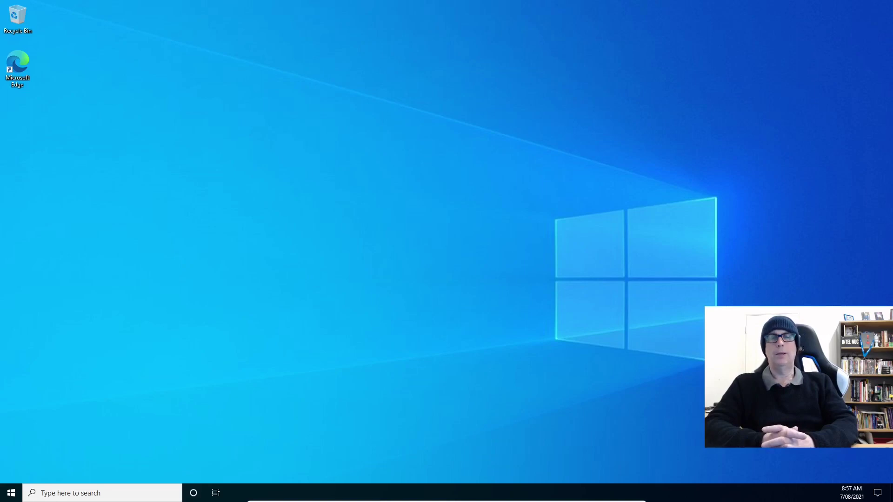
pyautogui.click(11, 492)
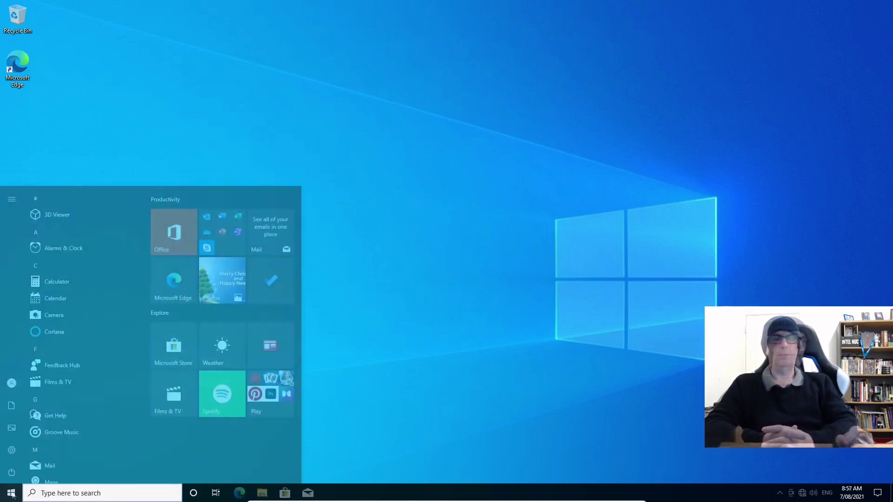
pyautogui.click(10, 470)
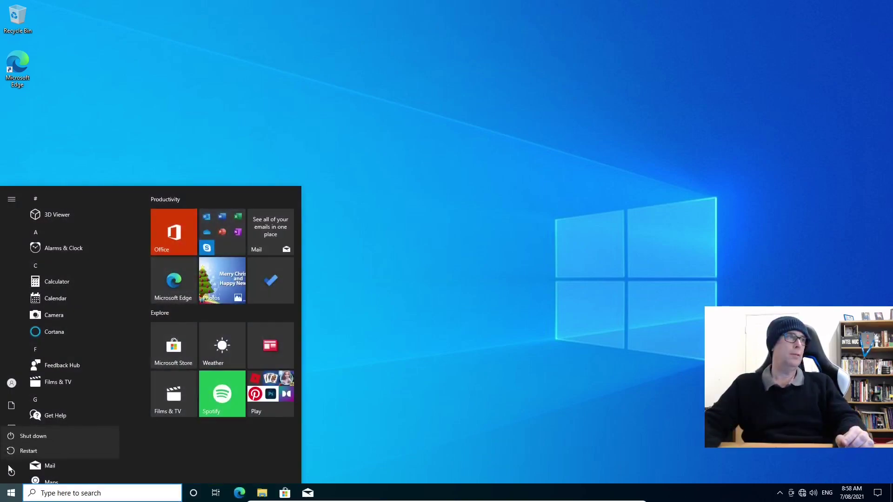